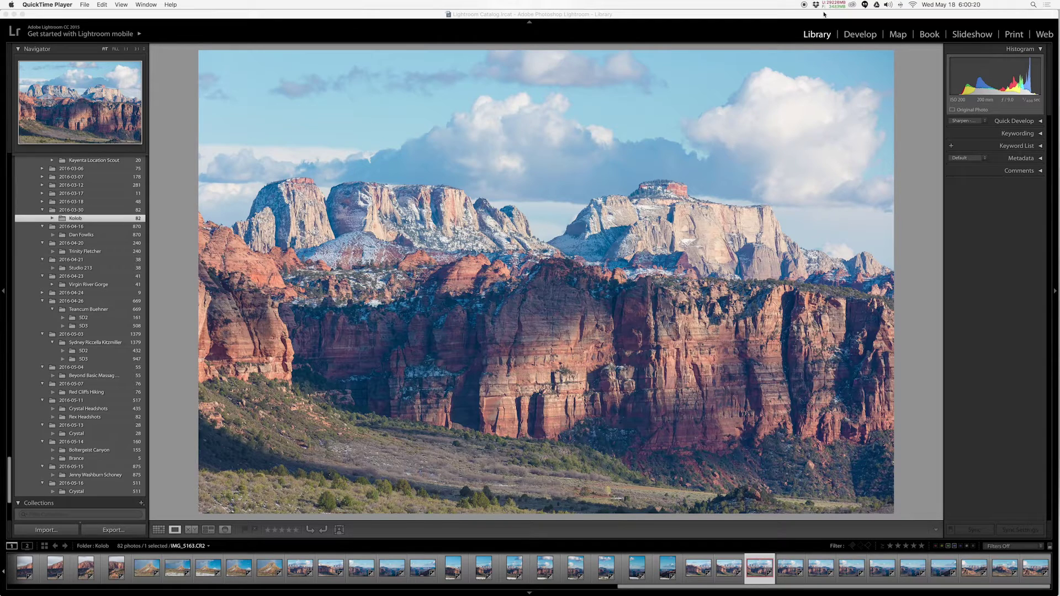
- Open the Kolob canyon photo in Develop and reset its existing edits to defaults
click(861, 35)
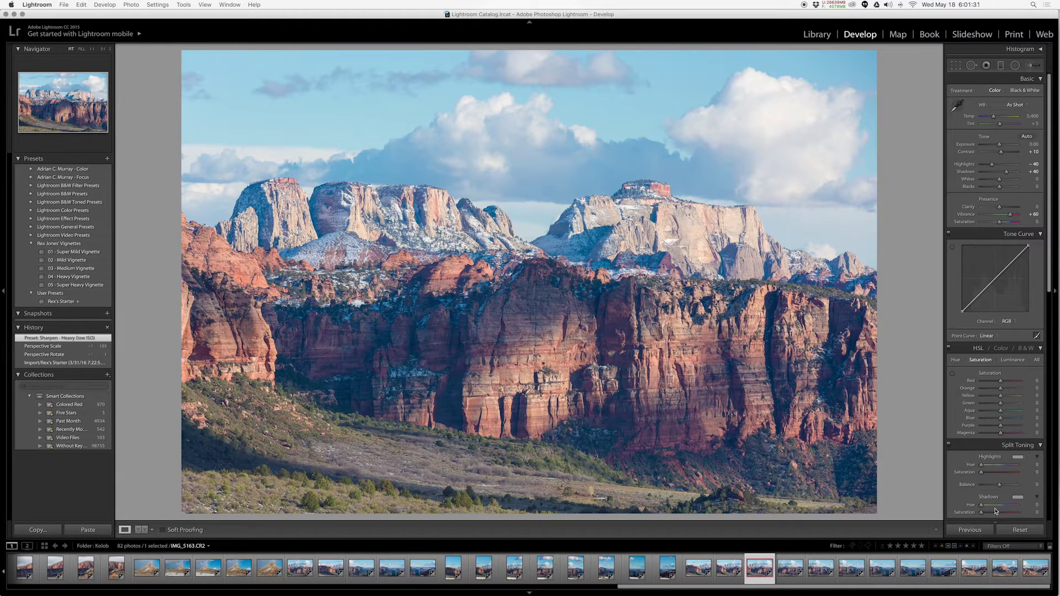
click(1006, 529)
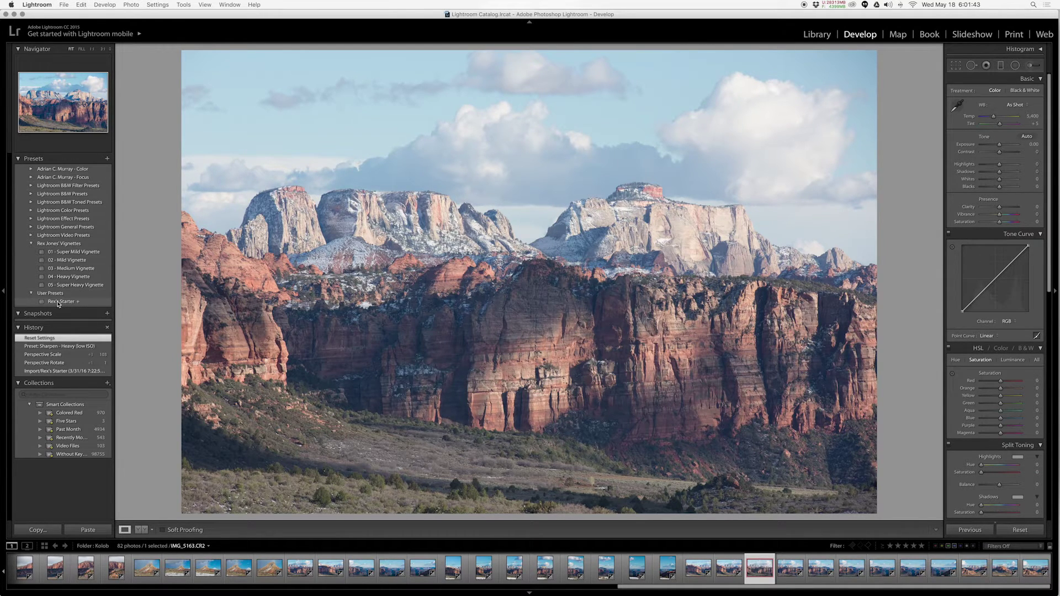
- Apply the Rex's Starter user preset to the canyon photo and bring up its options
click(58, 302)
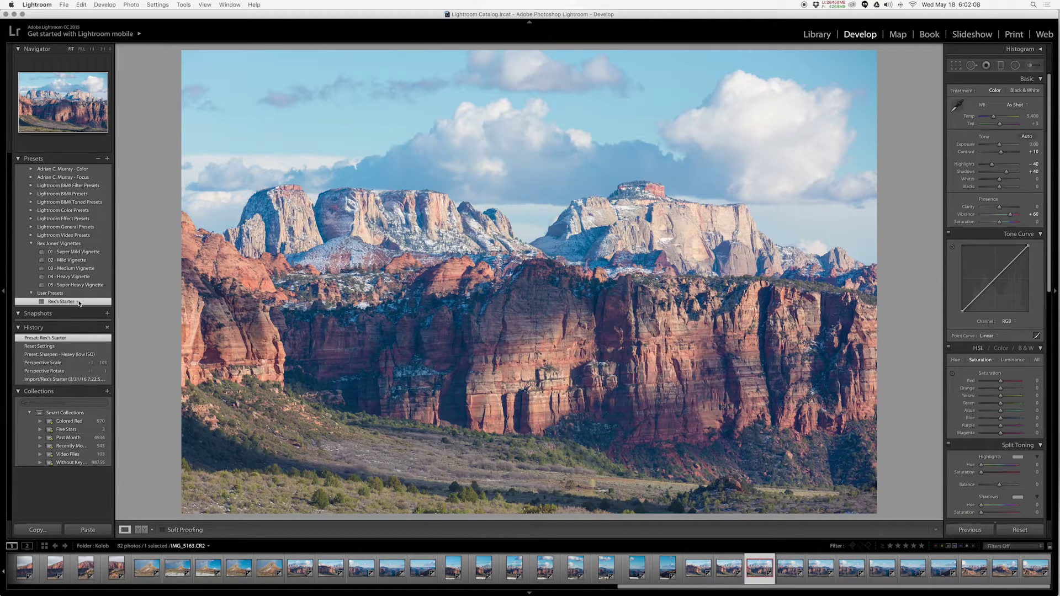
right_click(79, 303)
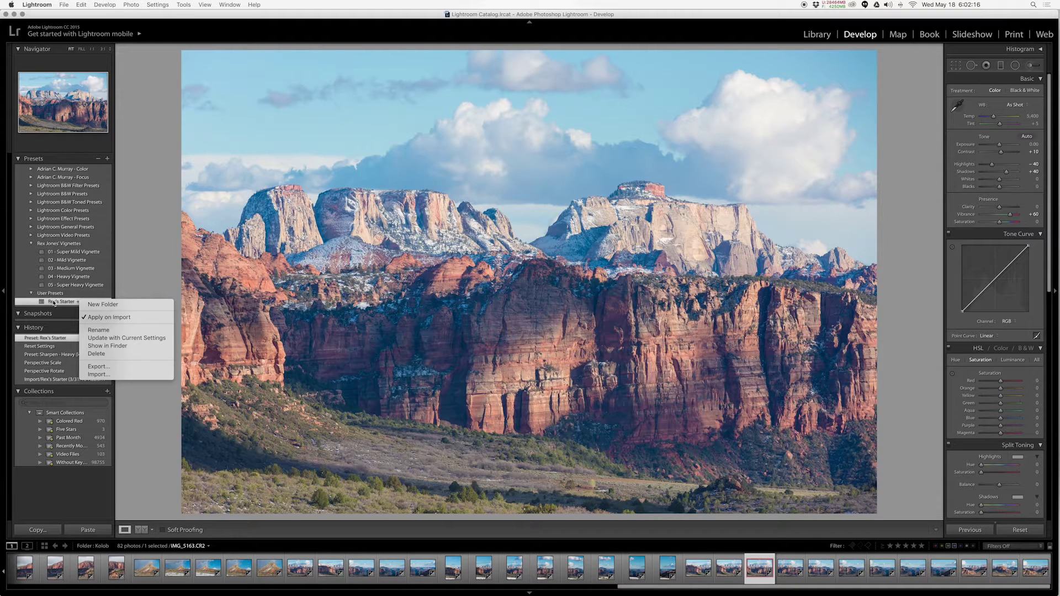
click(749, 567)
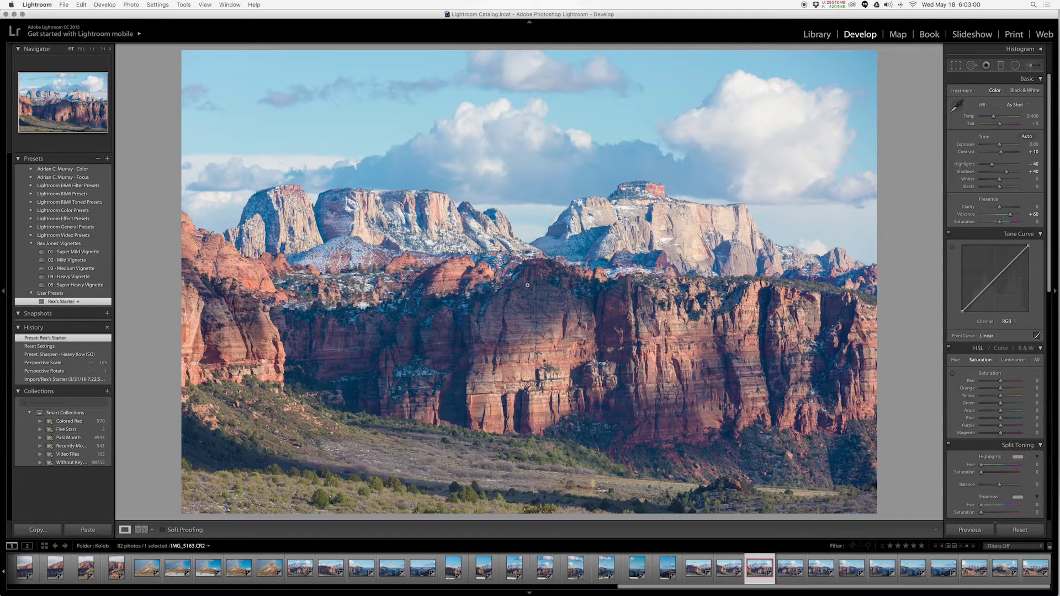
click(1031, 49)
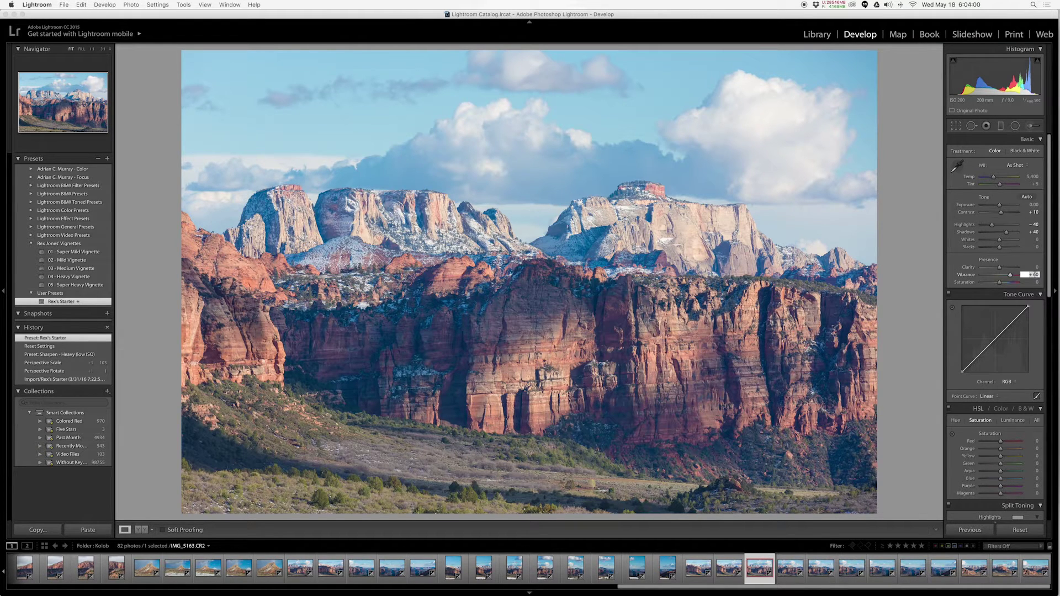
- Compare Vibrance at 0 and +60, leave it at +60, and scroll down to the Detail panel
text(0)
key(Return)
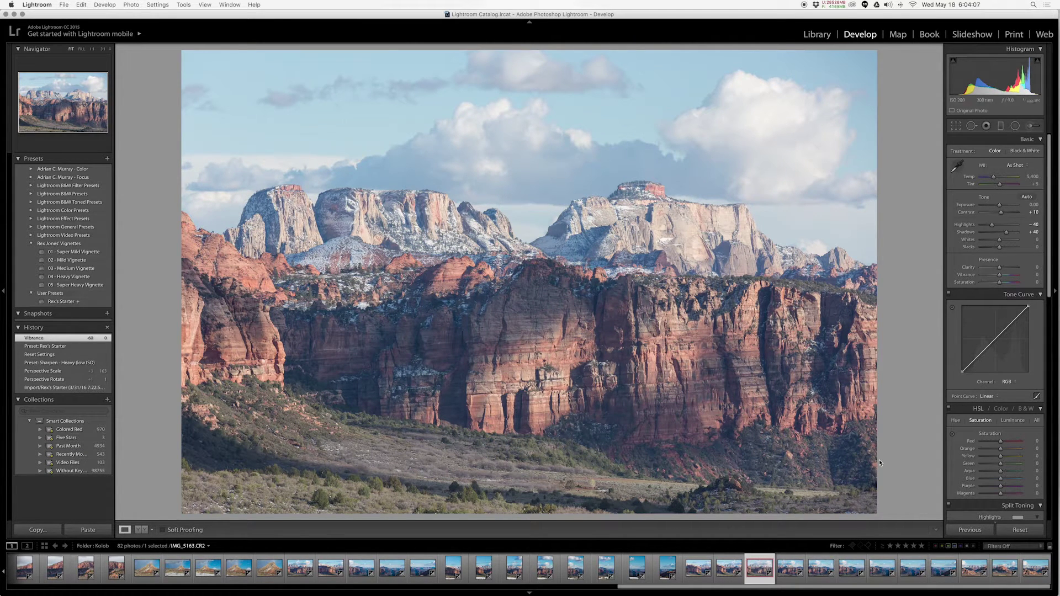
click(1036, 274)
text(60)
key(Return)
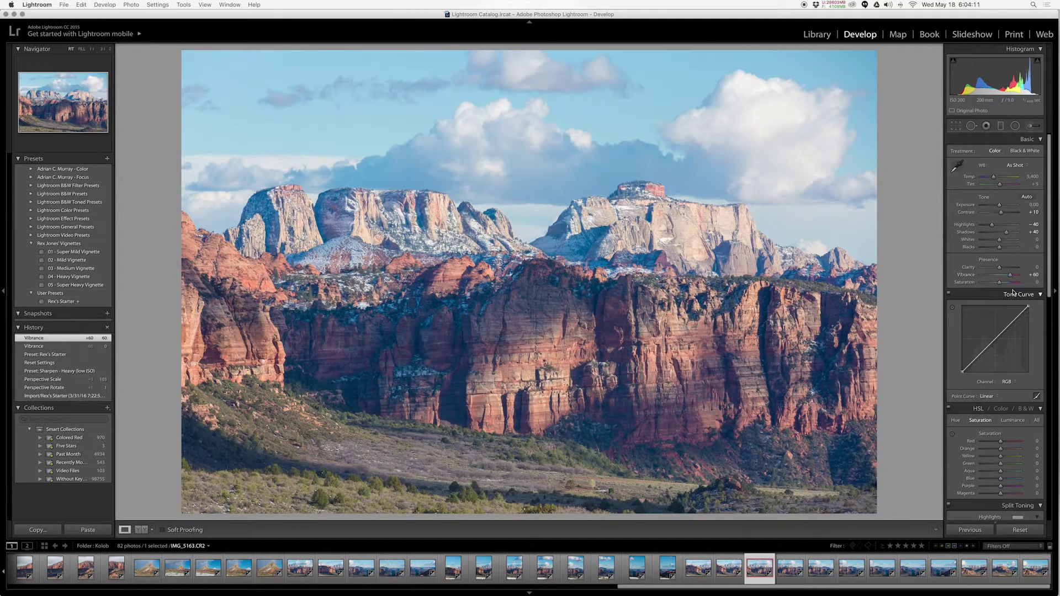
scroll(1028, 292, down, 5)
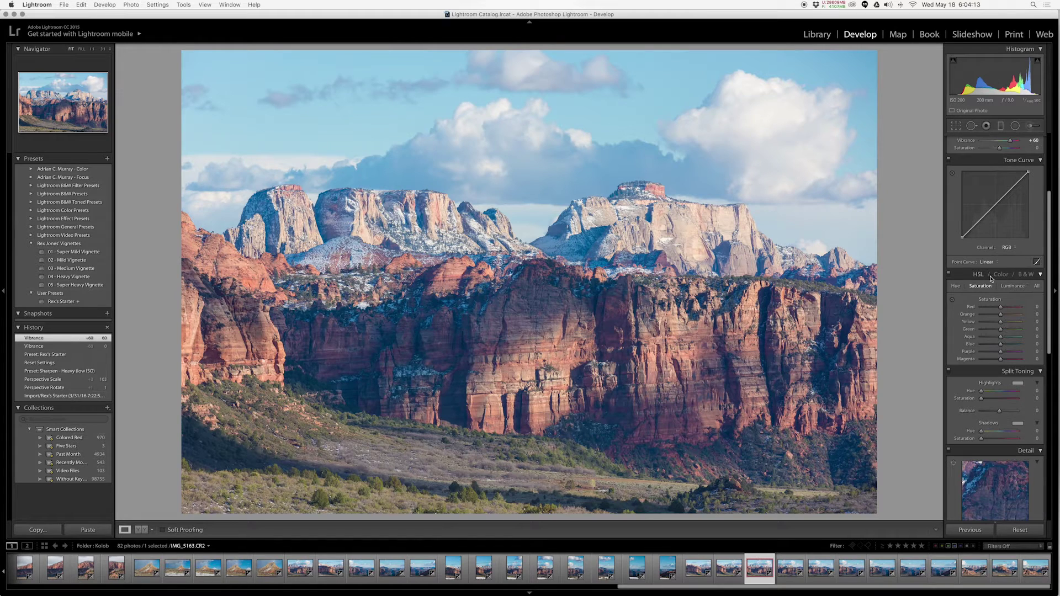
scroll(1010, 289, down, 3)
scroll(1011, 289, down, 3)
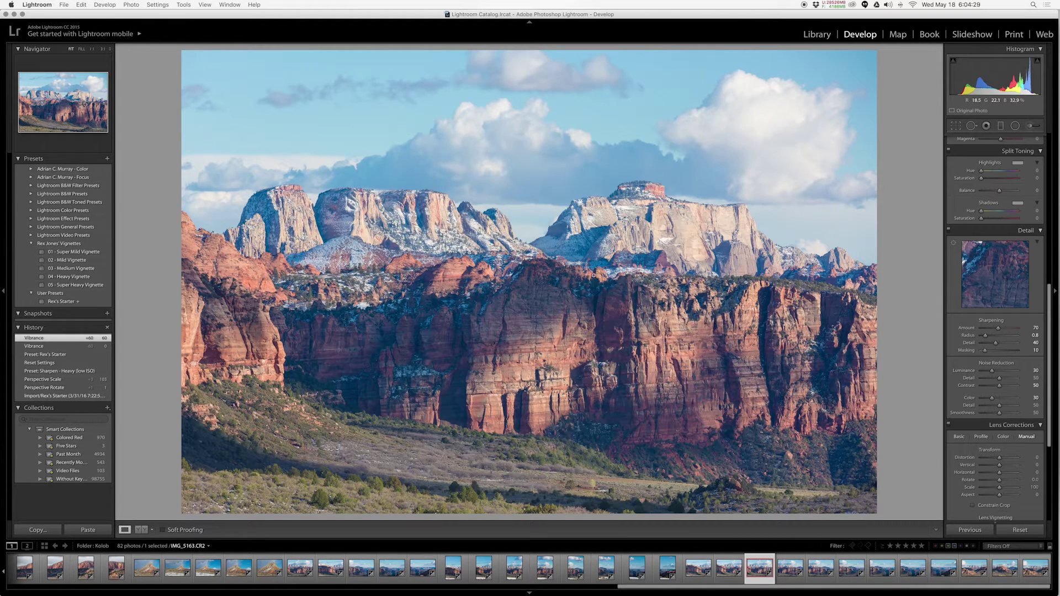
- Zoom in on the snowy mesa and compare it with Detail sharpening and noise reduction off, then on
click(342, 232)
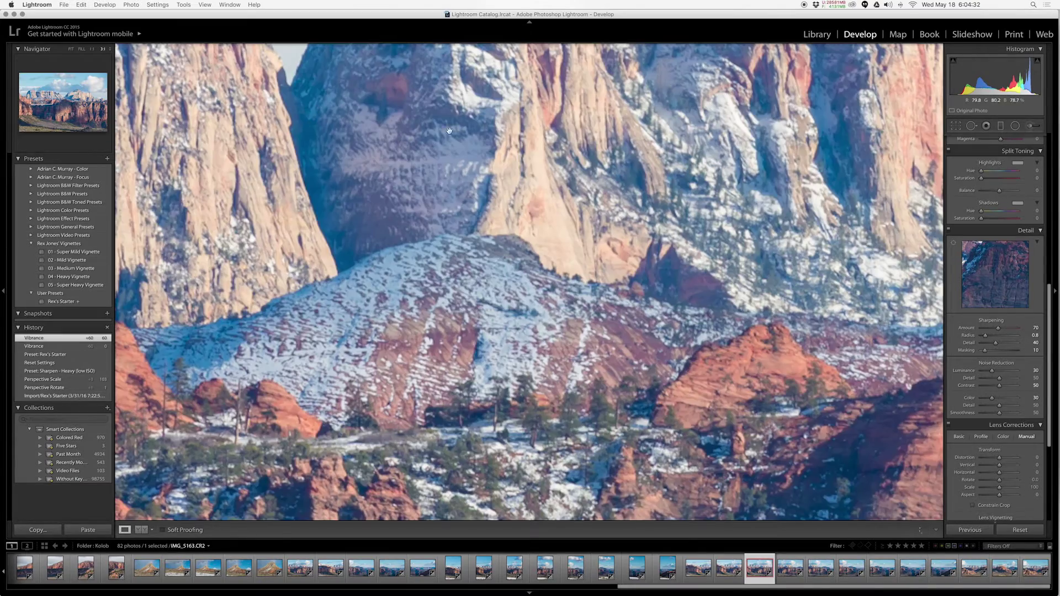
drag(608, 122, 395, 301)
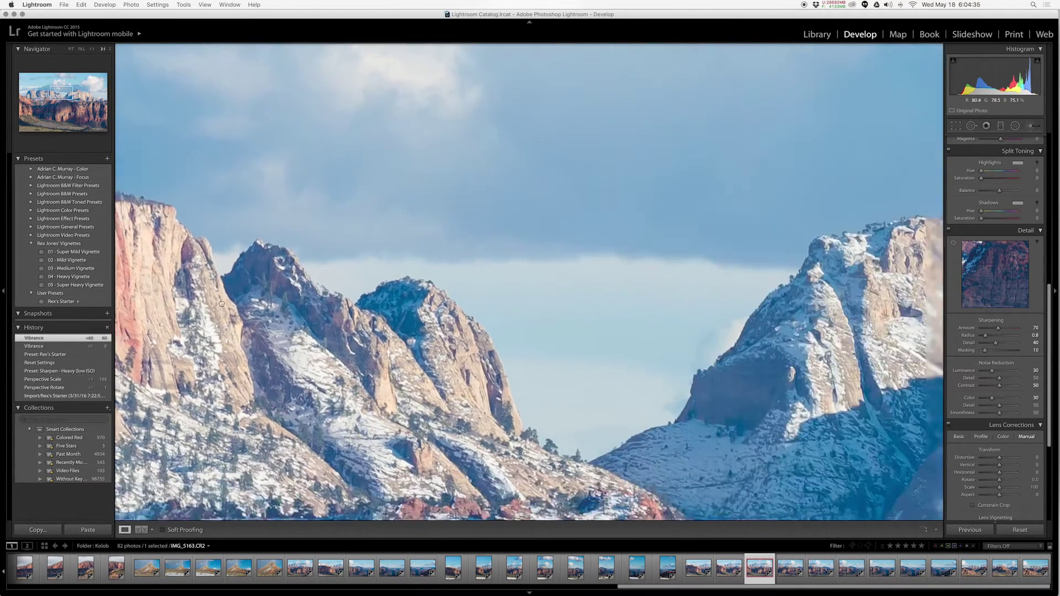
drag(521, 334, 268, 287)
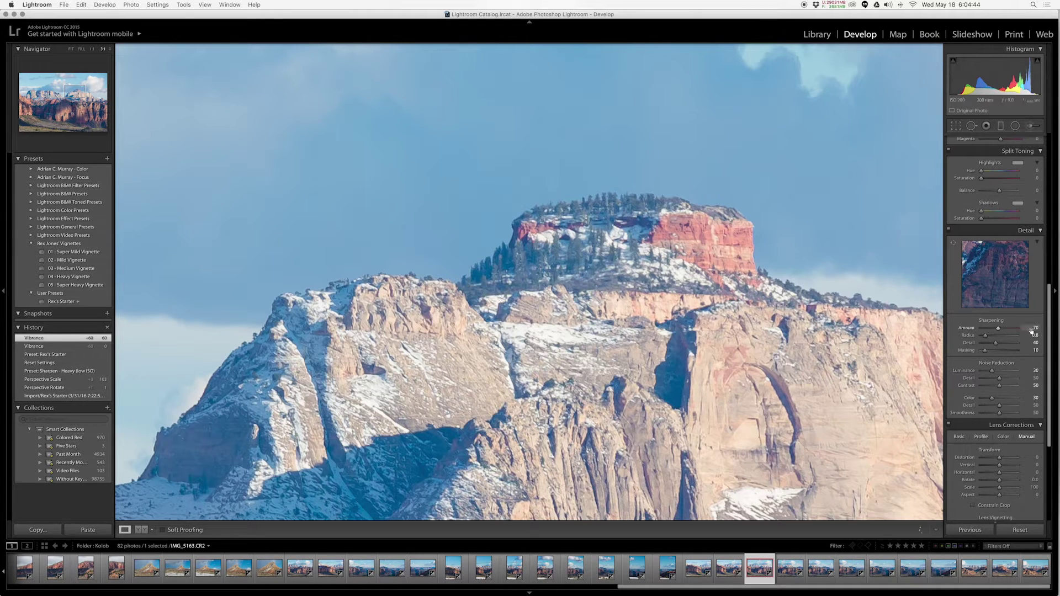
click(948, 231)
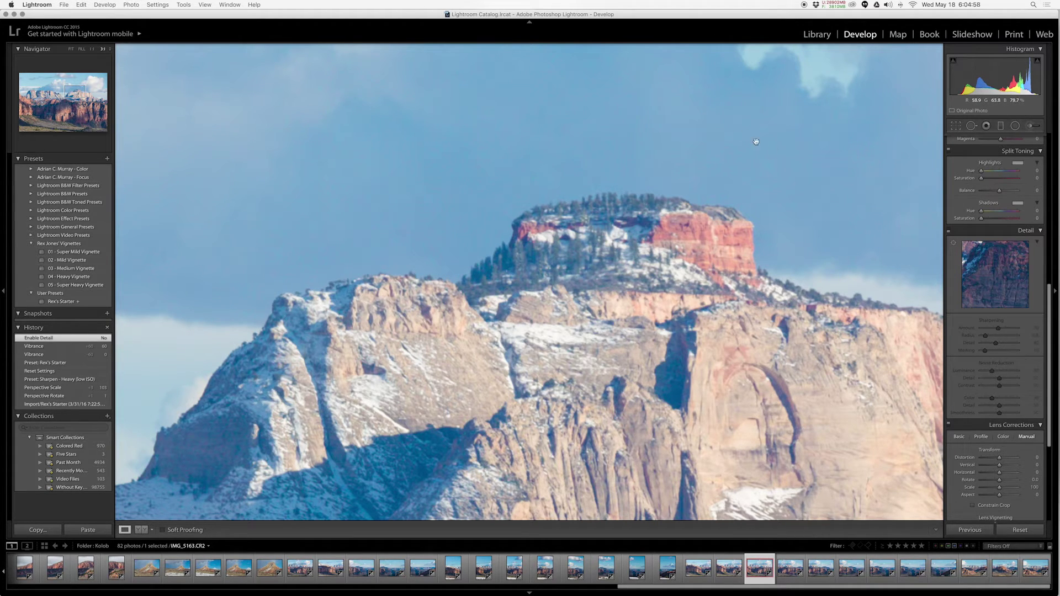
click(948, 231)
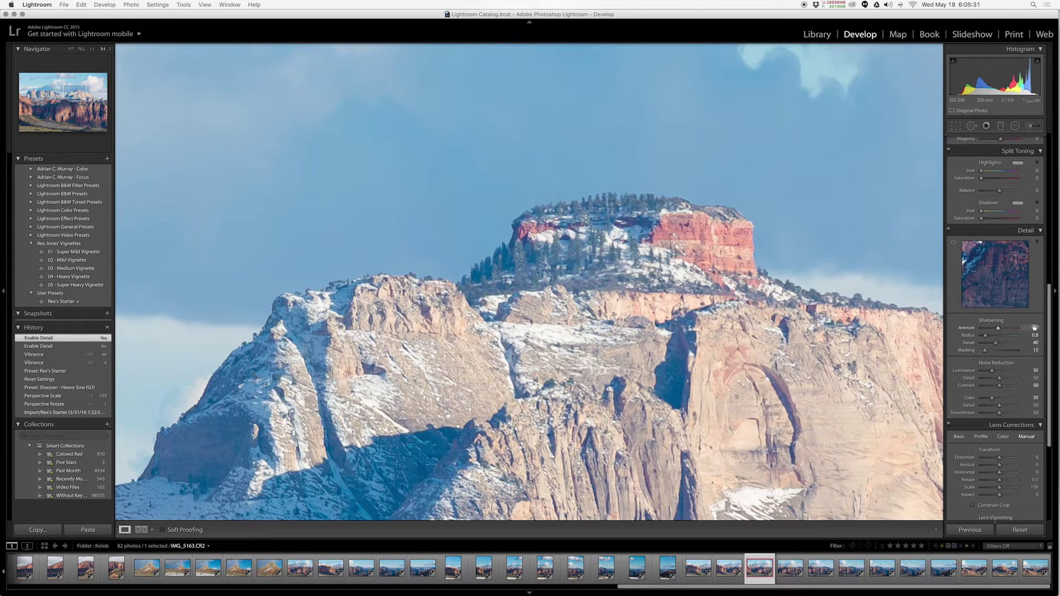
- Show the Basic Lens Corrections options
scroll(1027, 351, down, 5)
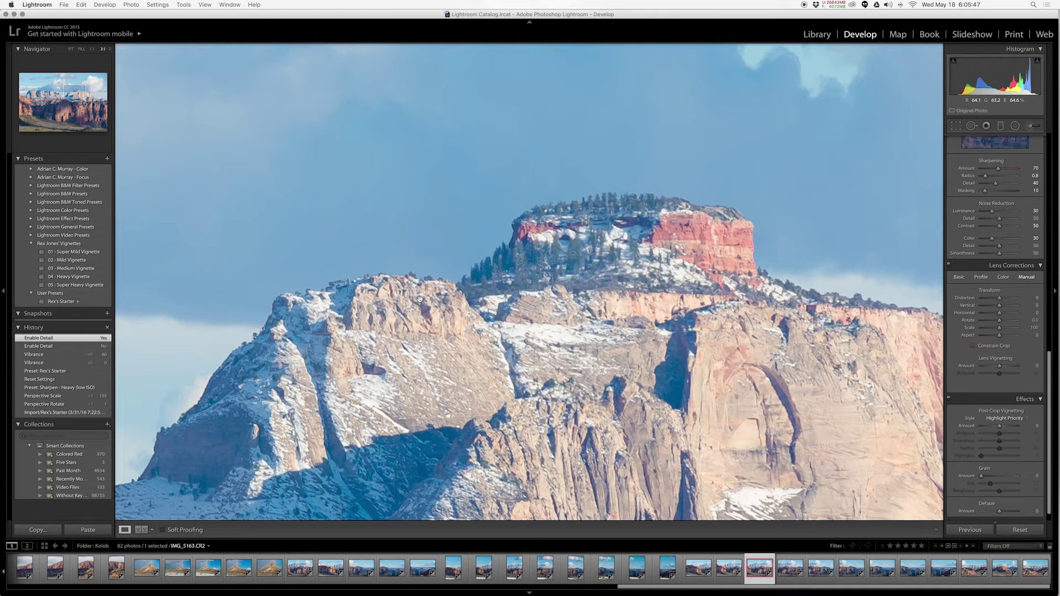
scroll(993, 466, down, 1)
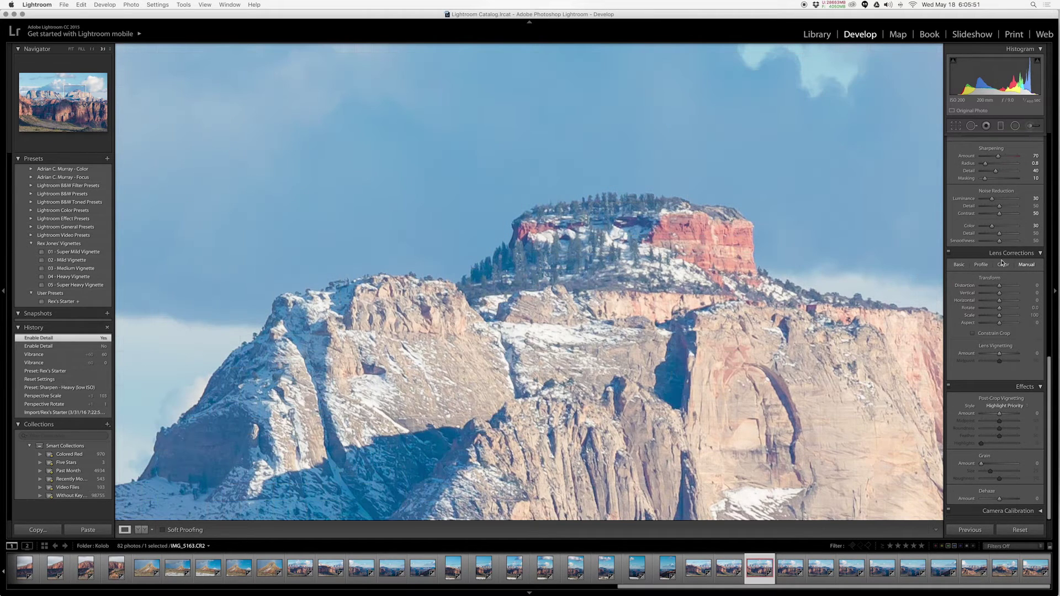
click(958, 265)
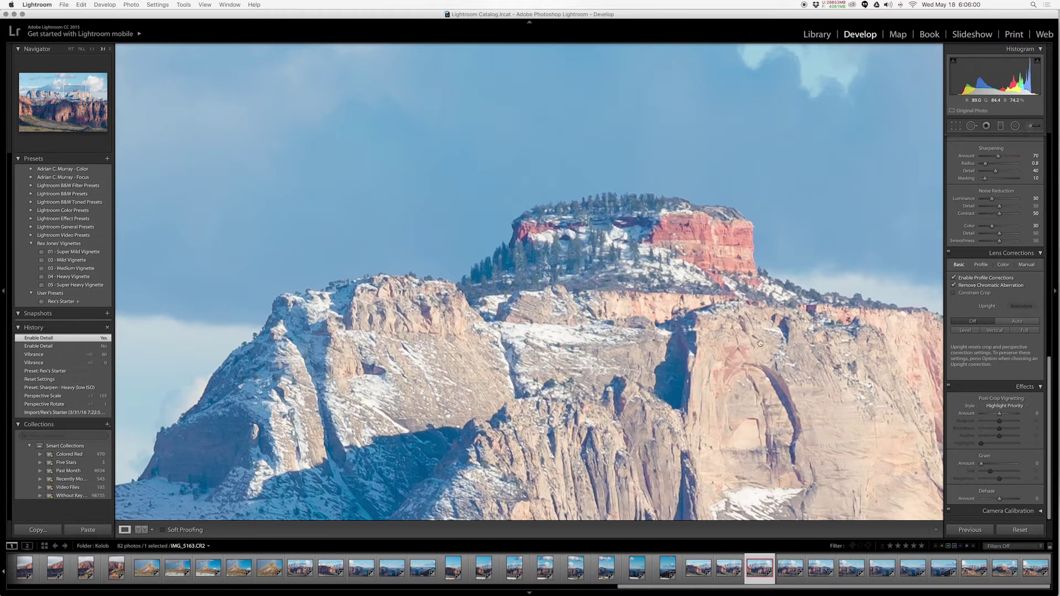
- Pan across the cliff face in the close-up view, then fit the whole photo back in view
scroll(760, 343, right, 10)
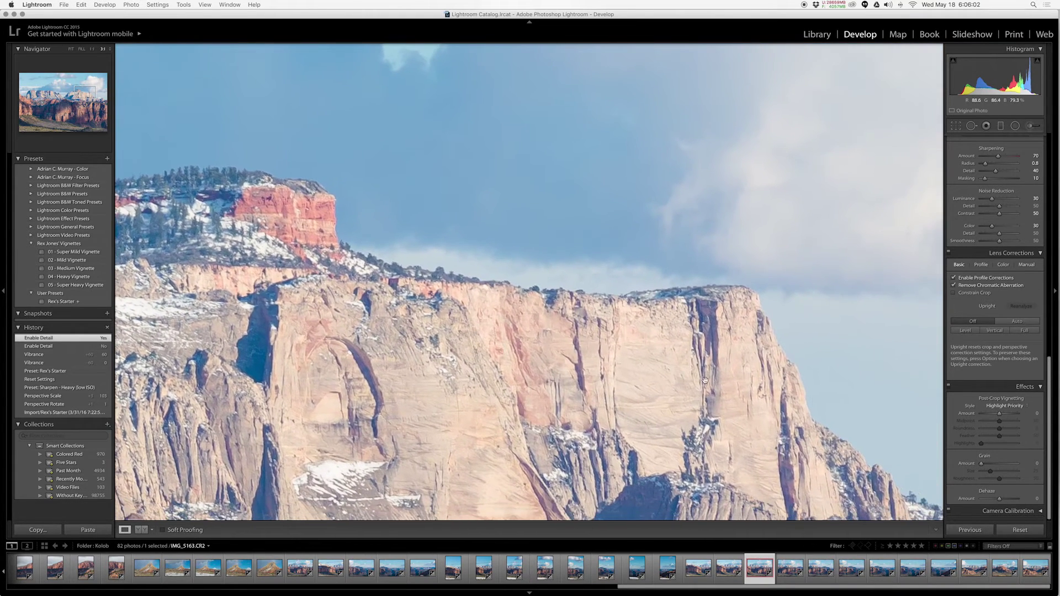
drag(705, 380, 598, 322)
drag(699, 360, 421, 232)
drag(736, 272, 423, 266)
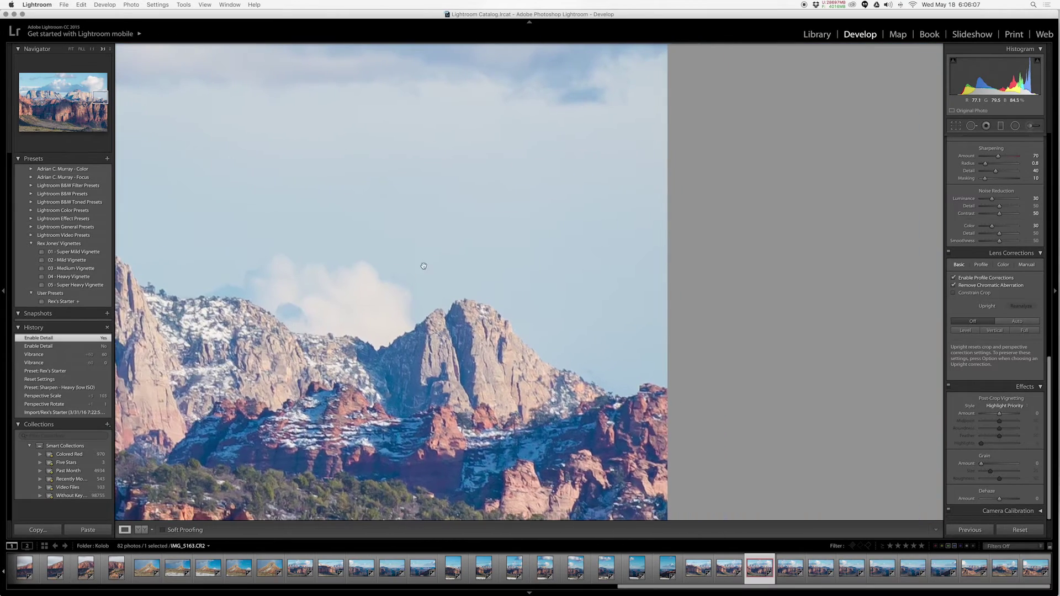
click(348, 264)
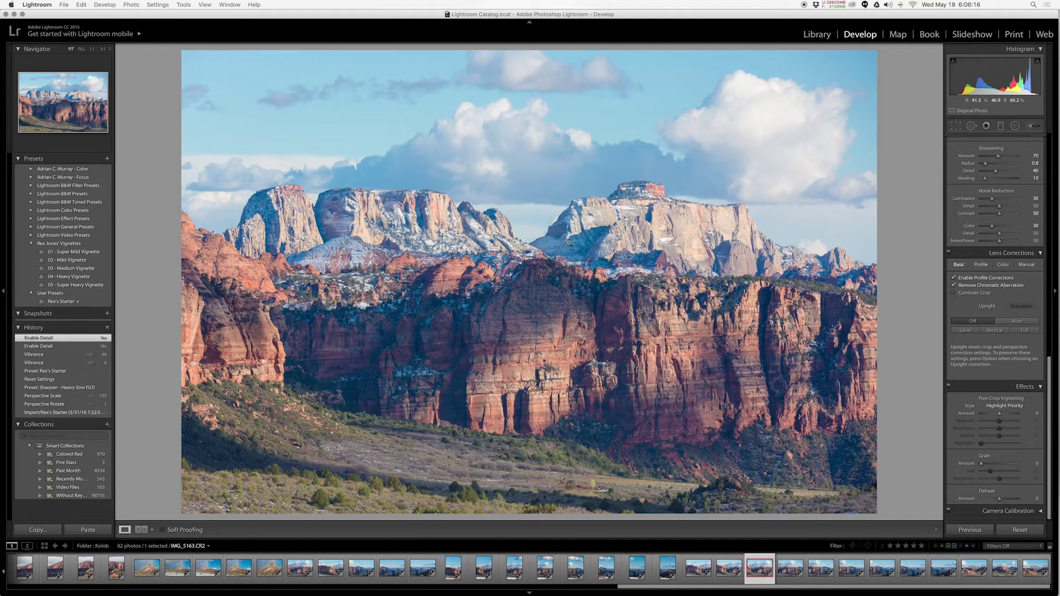
- Inspect the snowy peaks and upper-left cliffs at 3:1, then return to the full photo
click(533, 238)
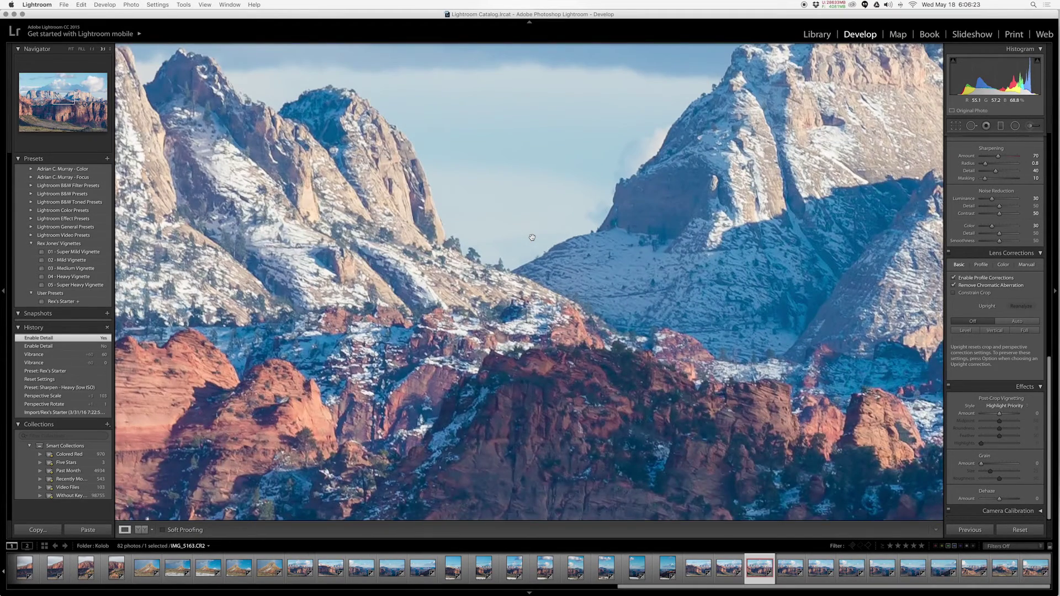
drag(416, 218, 596, 292)
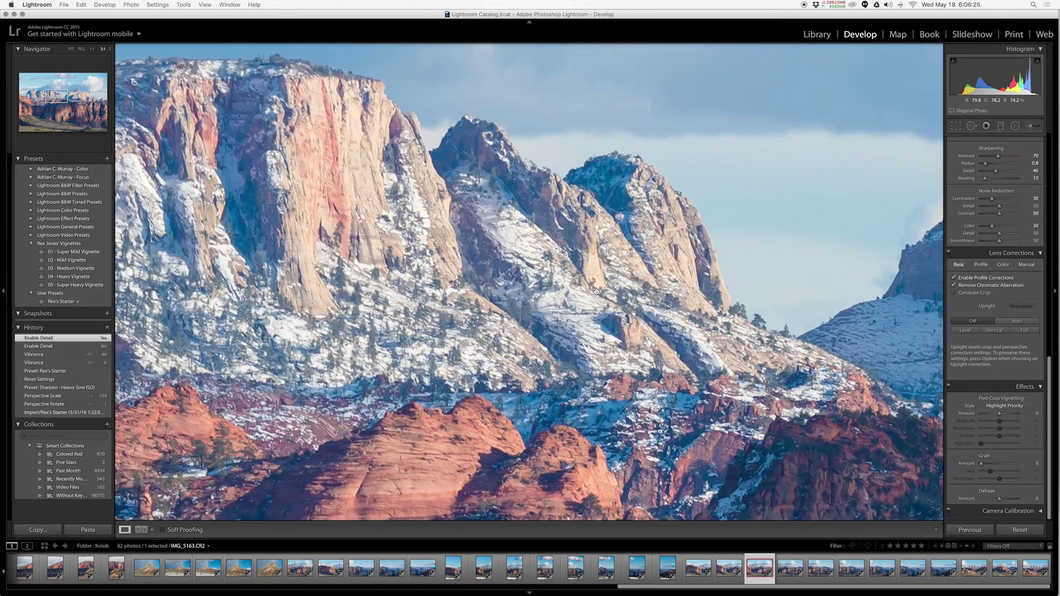
drag(381, 278, 664, 408)
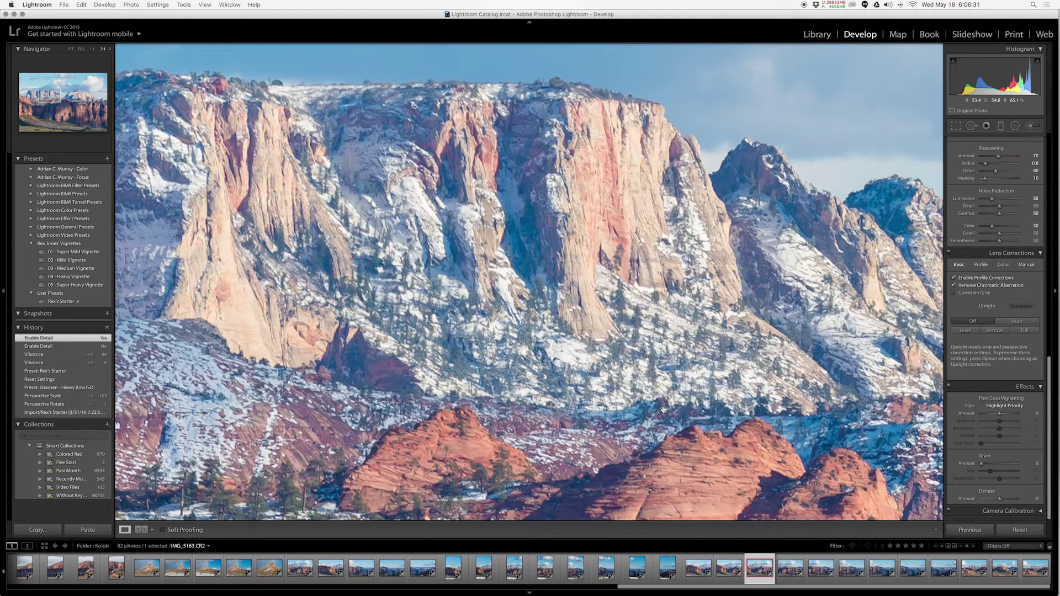
click(663, 409)
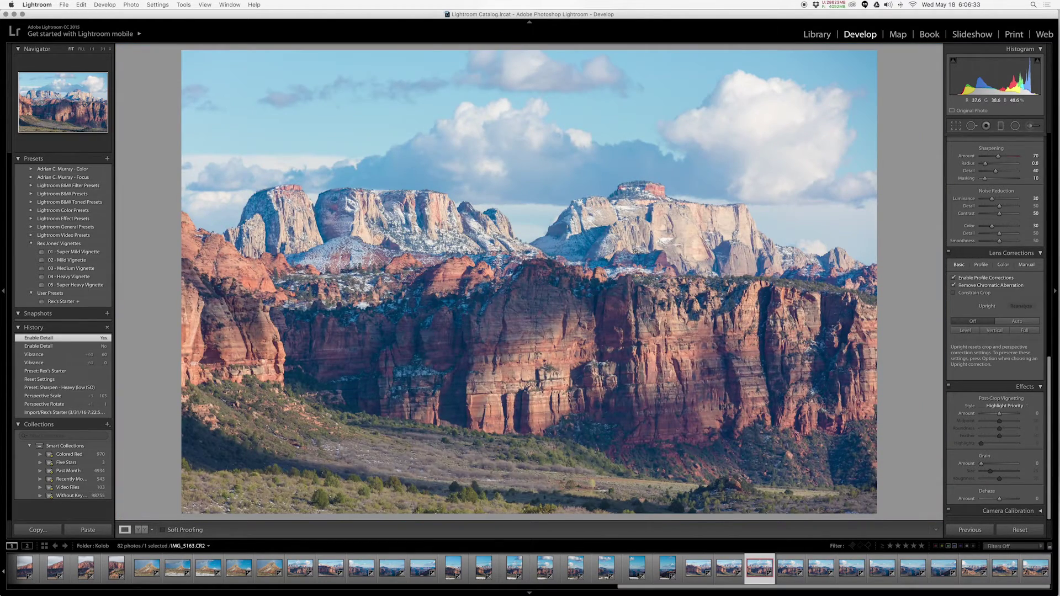
click(982, 265)
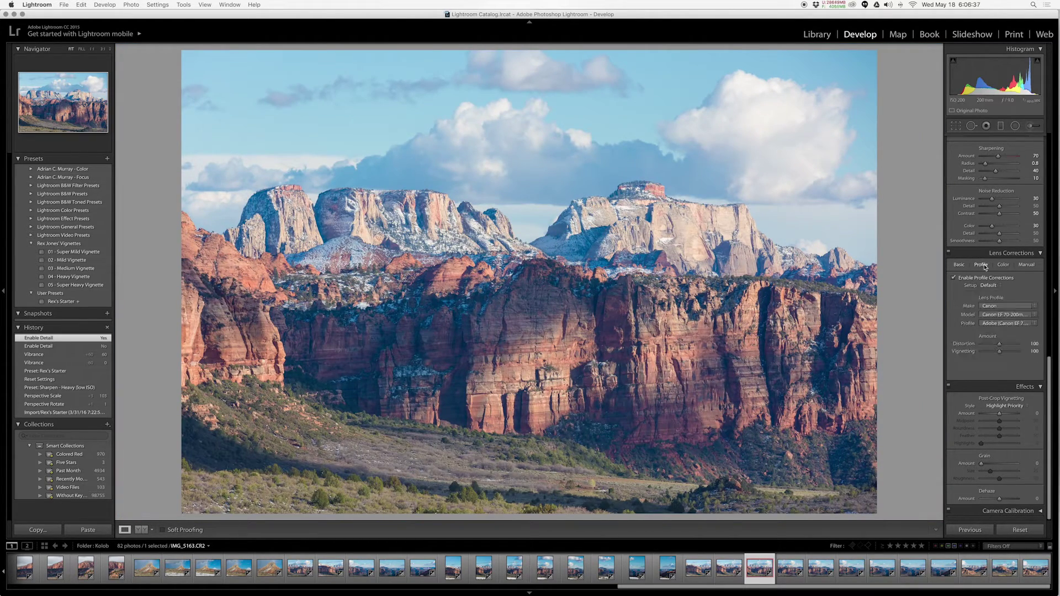
click(1012, 324)
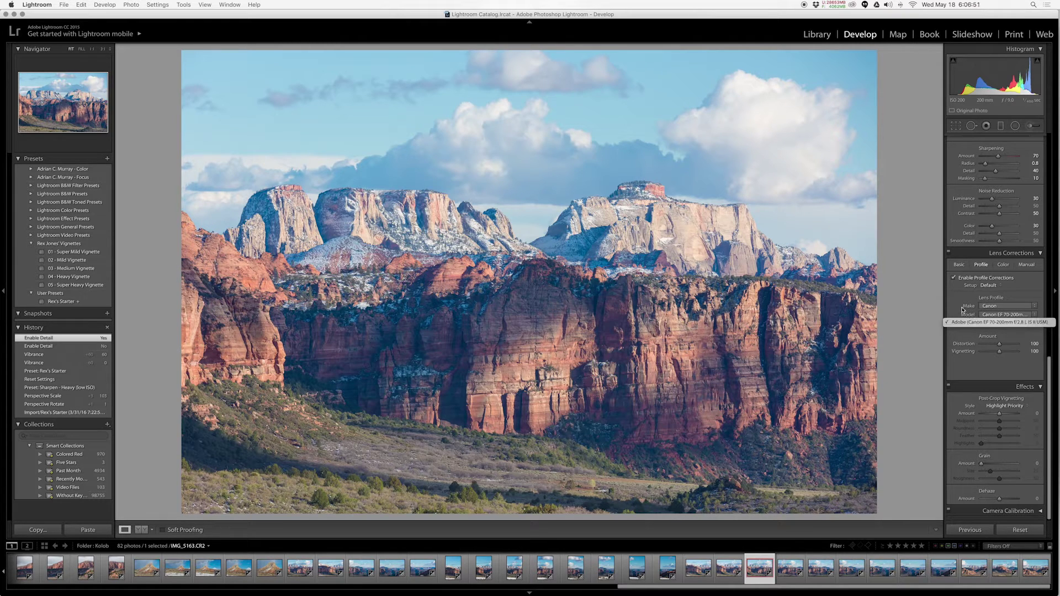
click(996, 324)
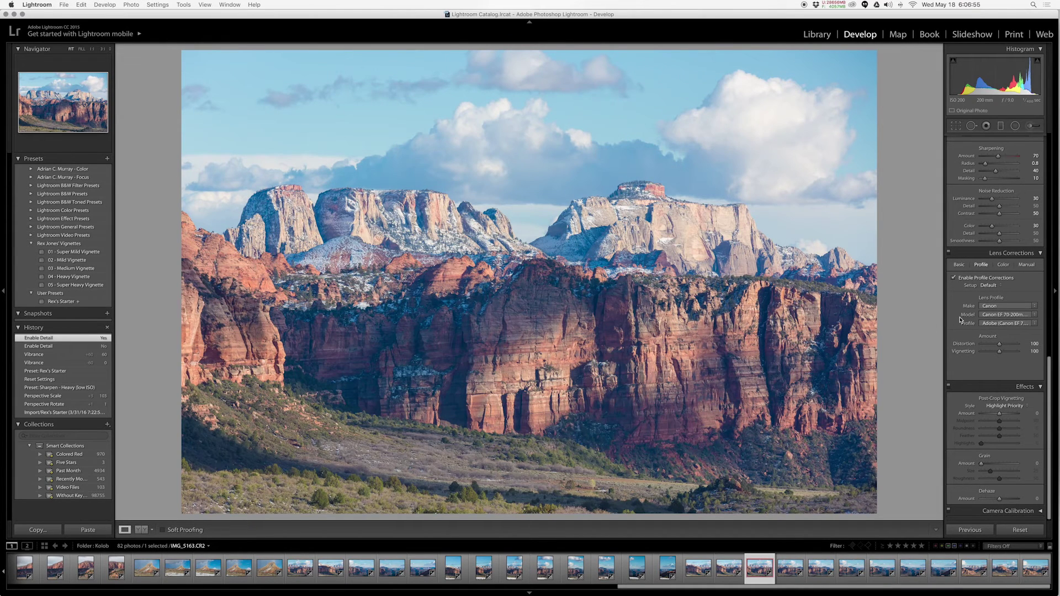
click(1003, 265)
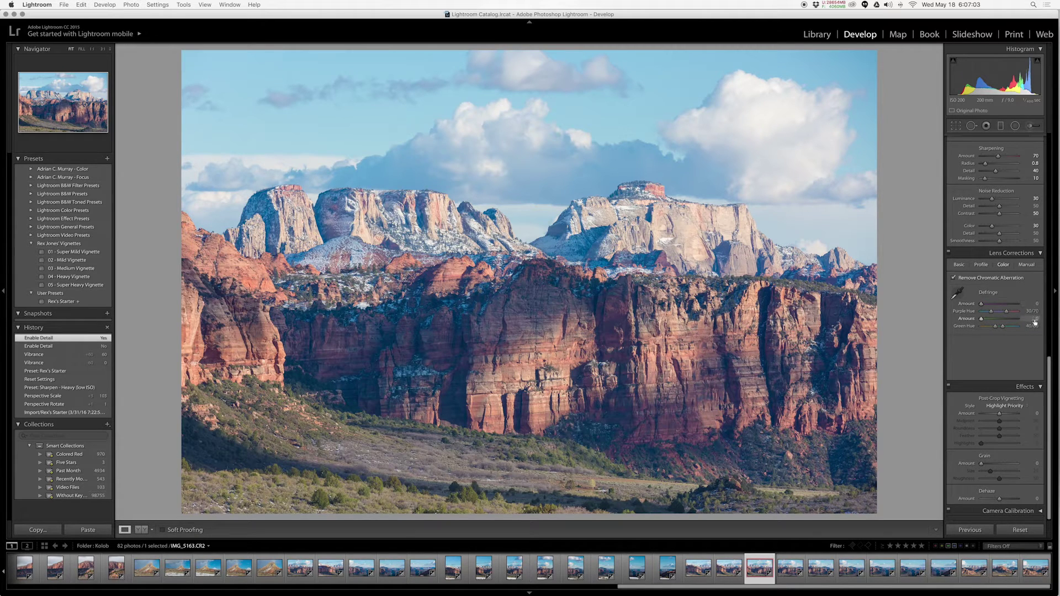
click(959, 265)
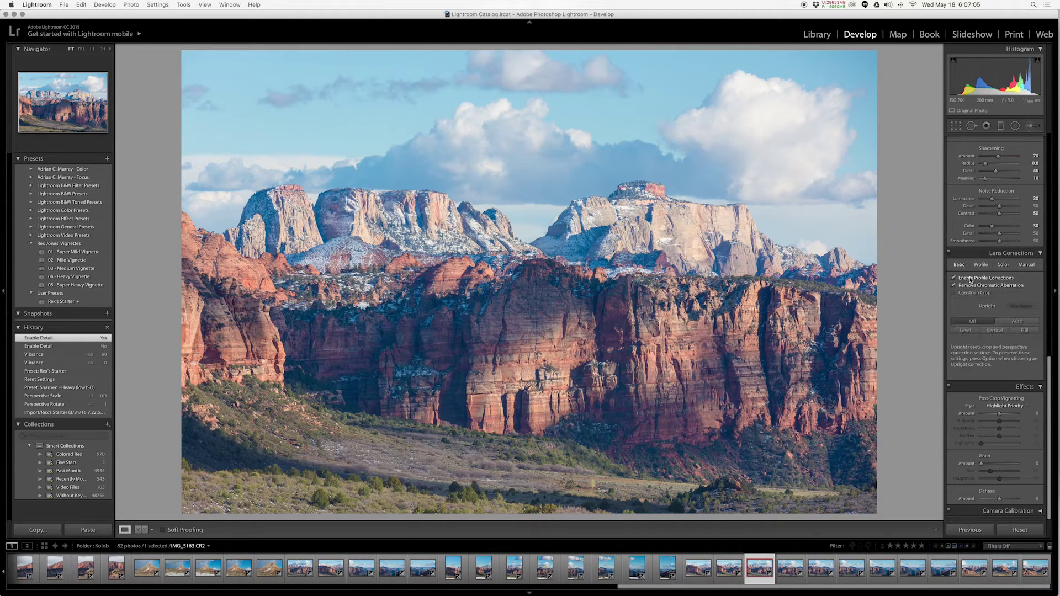
click(1002, 265)
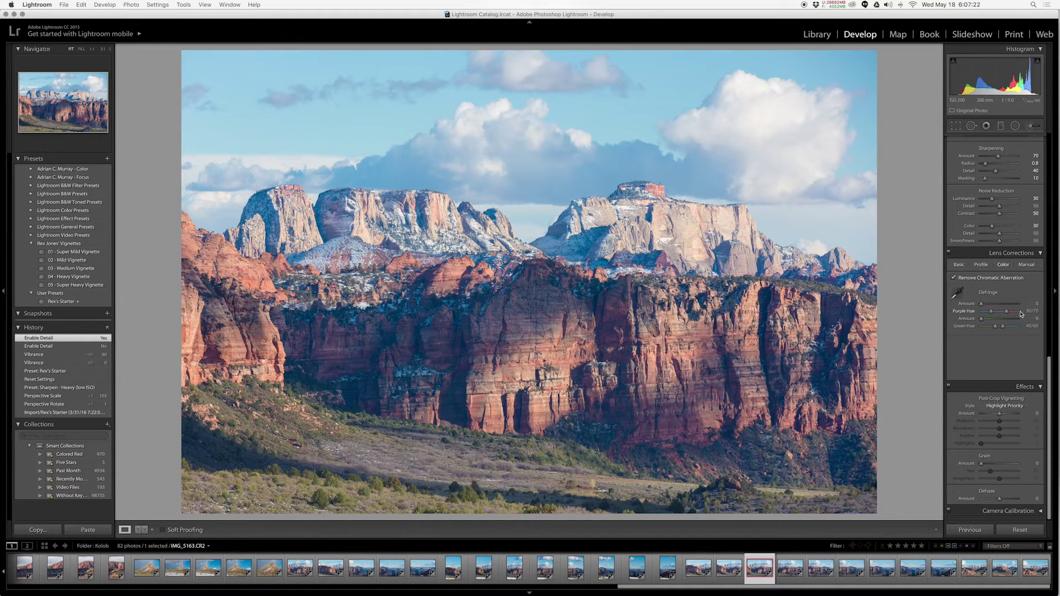
click(1026, 264)
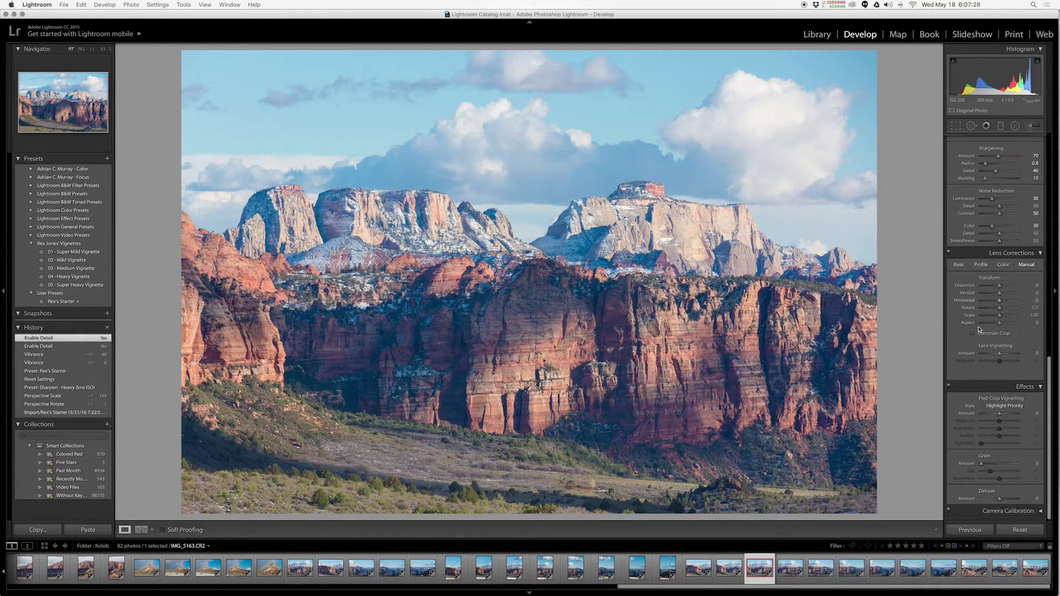
scroll(979, 329, up, 10)
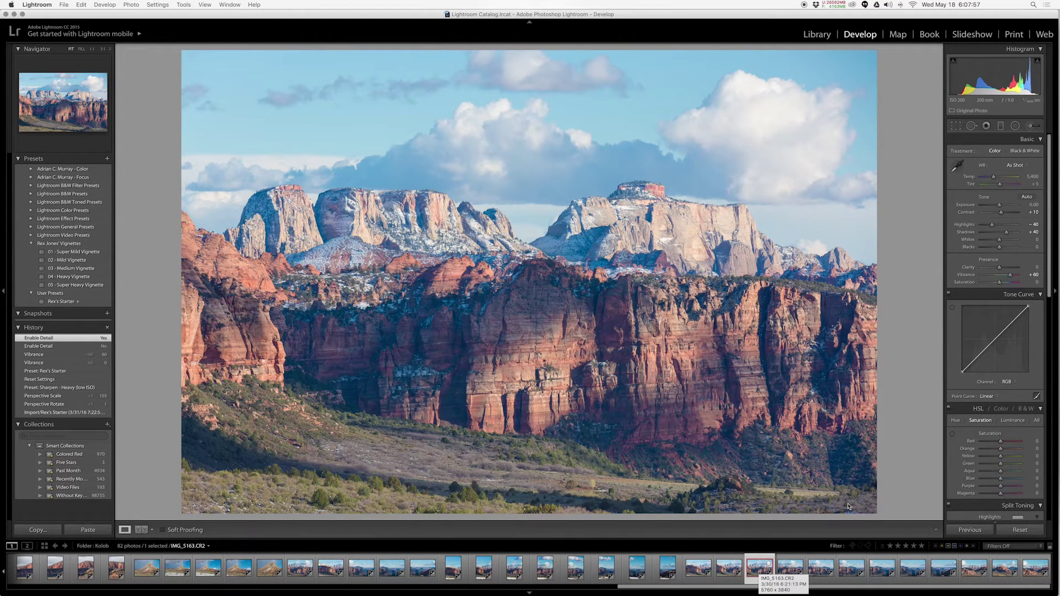
- Reset the photo, then set Temperature 6,000, Tint +10 and Exposure +0.30
click(1020, 530)
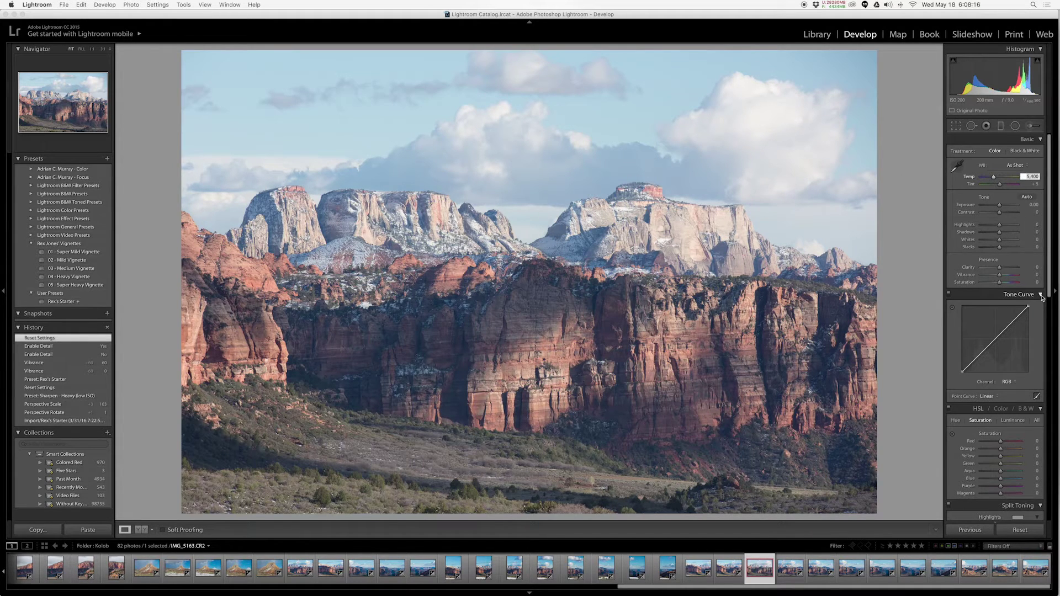
text(6000)
key(Return)
key(Tab)
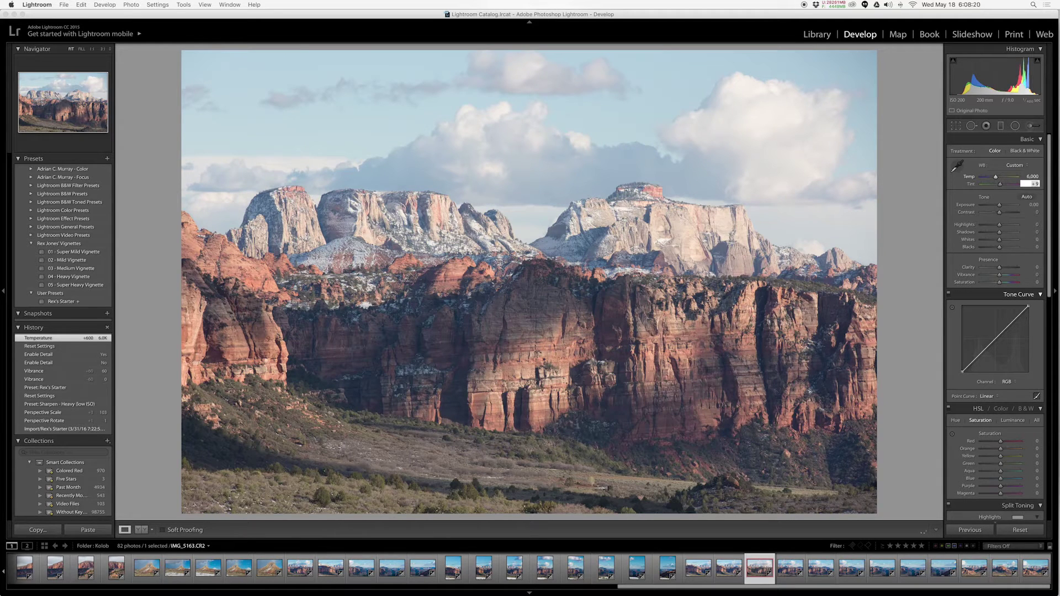
text(10)
key(Tab)
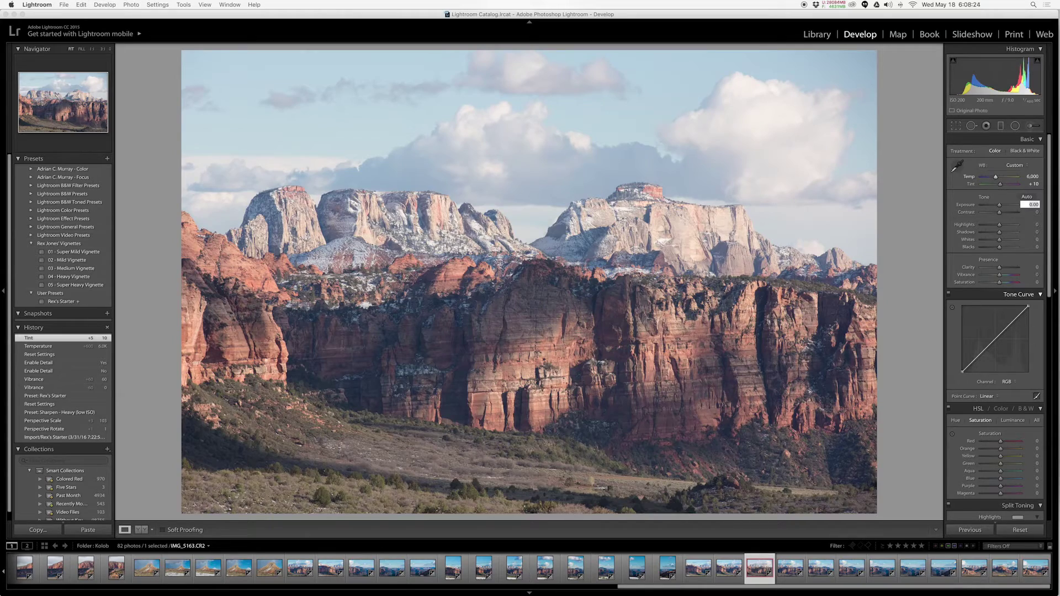
text(.3)
key(Return)
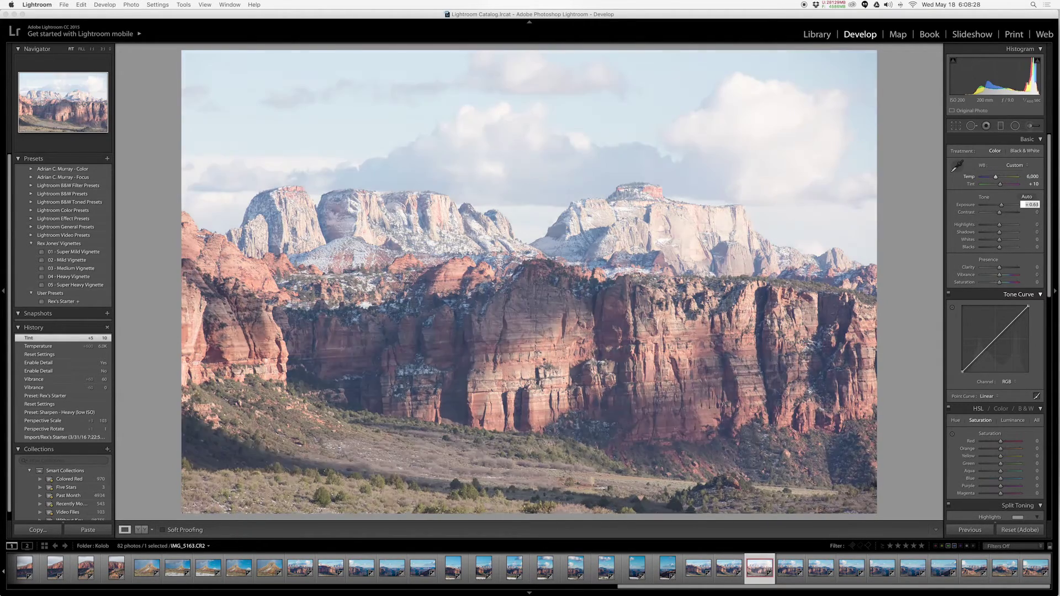
key(Tab)
- Set Contrast and Clarity to +20, raise Vibrance to +70, and nudge Saturation up
text(20)
key(Return)
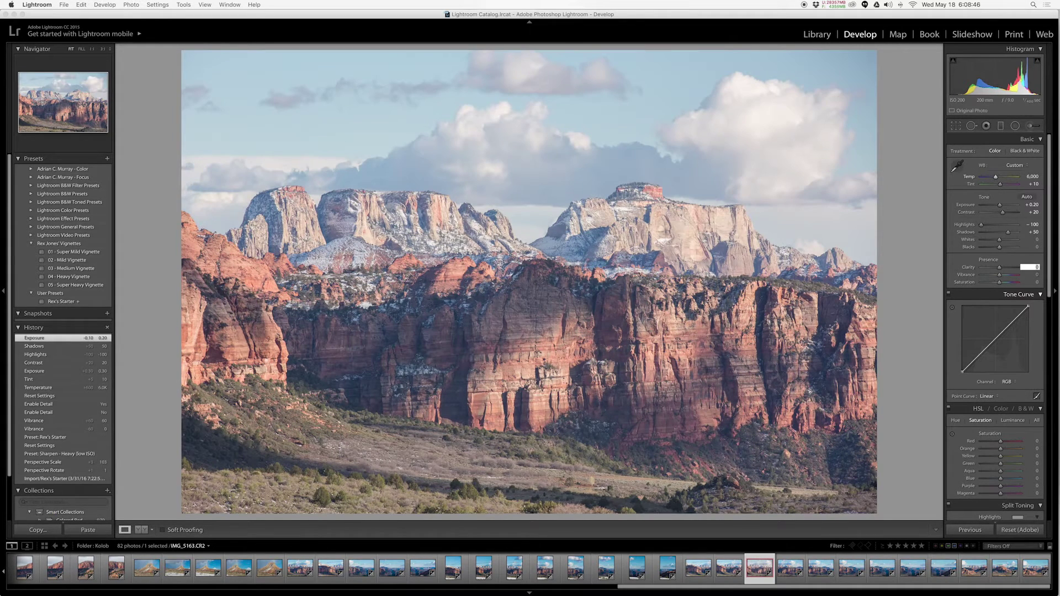
text(20)
key(Tab)
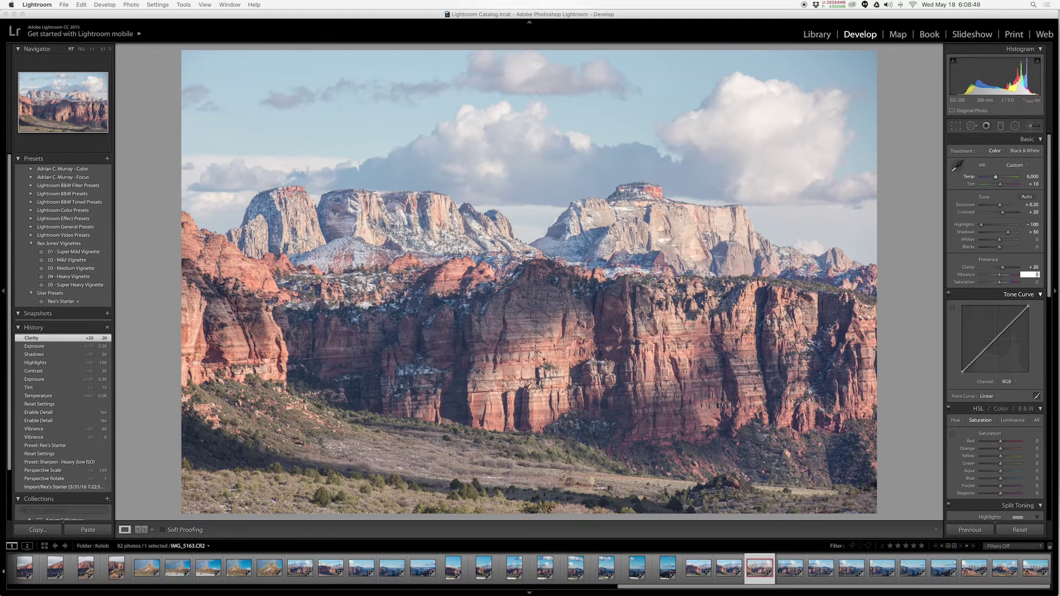
key(shift+Up)
key(shift+Up)
key(shift+Up)
key(shift+Up)
key(shift+Up)
key(shift+Up)
key(shift+Up)
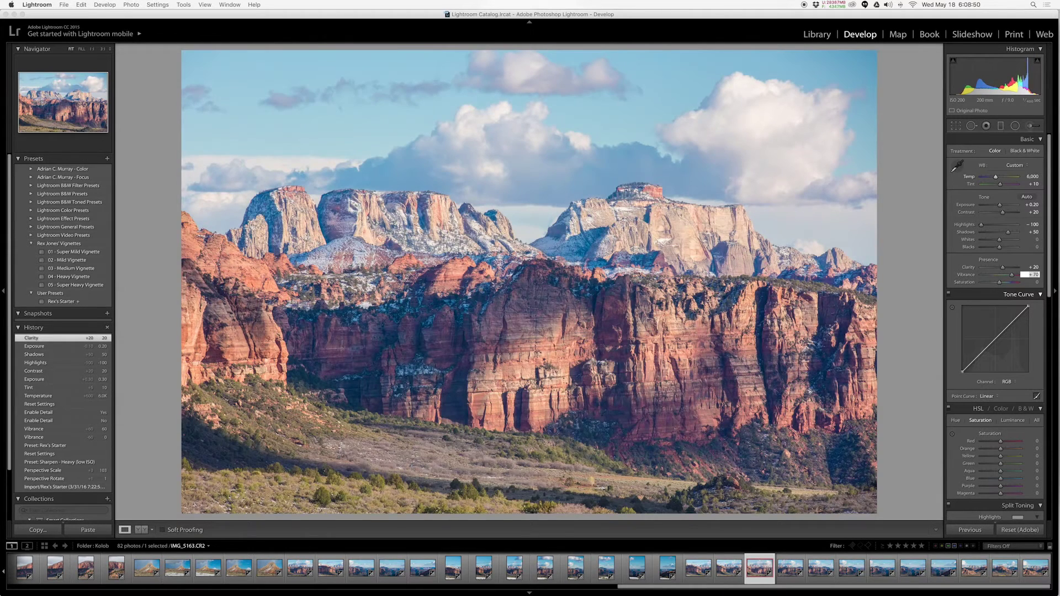
key(Tab)
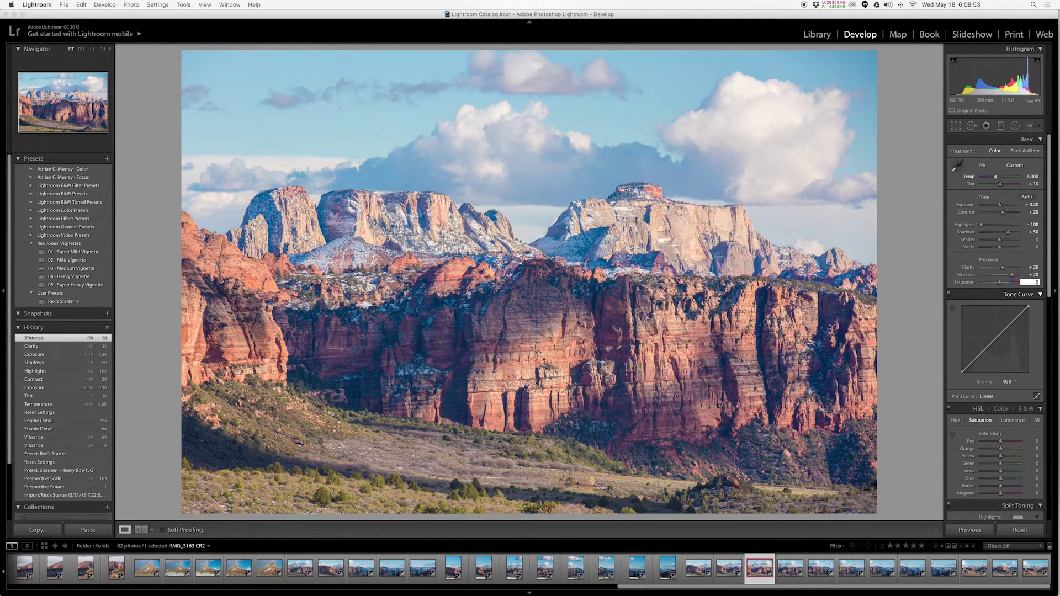
key(shift+Up)
key(shift+Up)
scroll(1041, 327, down, 3)
- Lower HSL saturation: Aqua -20, Blue -40, and Purple down toward -40
click(1037, 369)
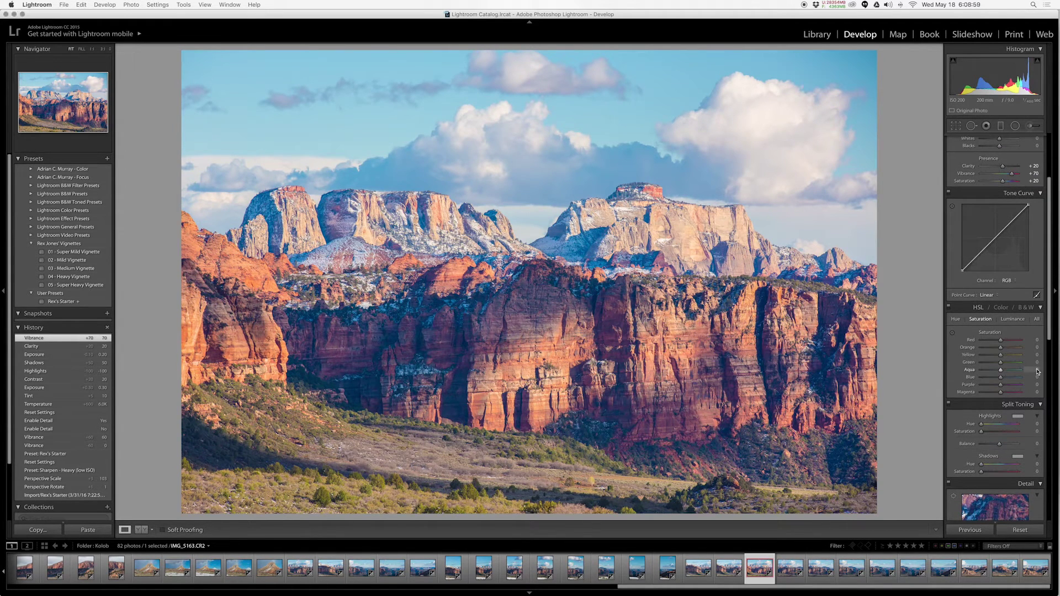
text(-20)
key(Tab)
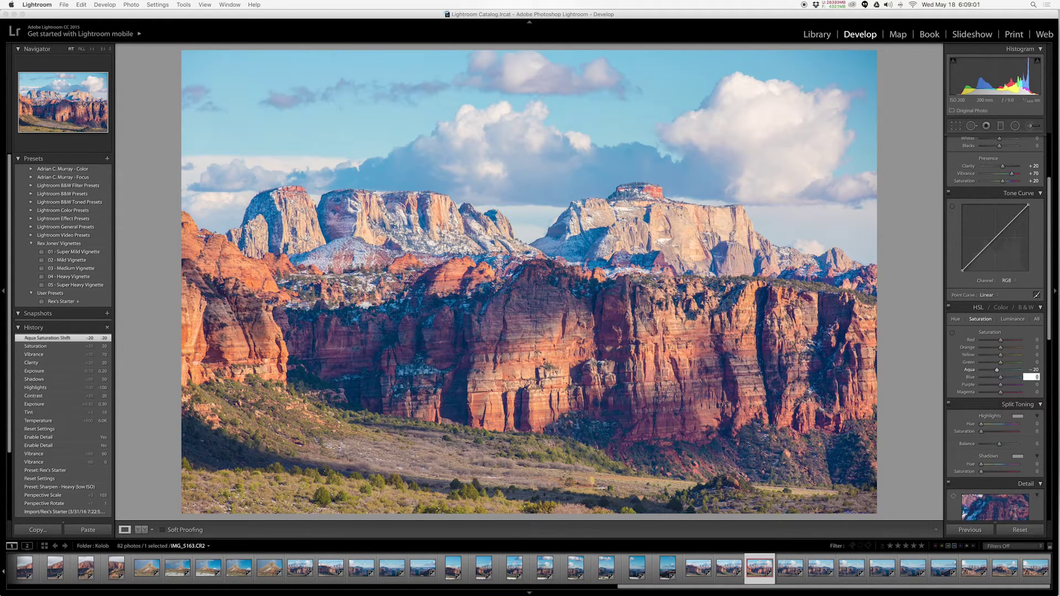
text(-20)
key(shift+Down)
key(shift+Down)
key(Tab)
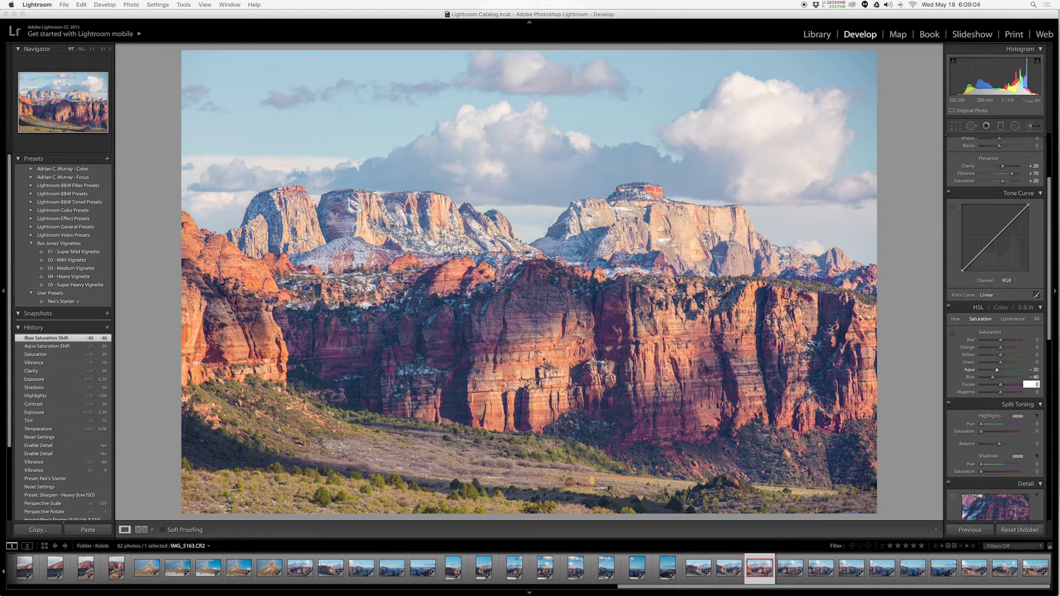
key(shift+Down)
- Ease overall Vibrance back to +50
click(1030, 173)
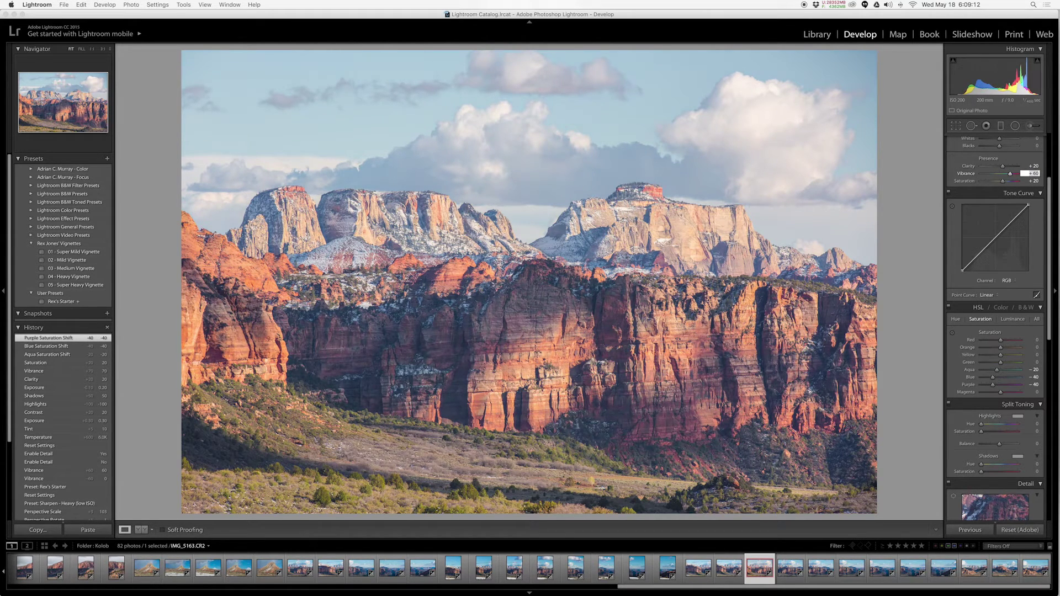
text(50)
key(Tab)
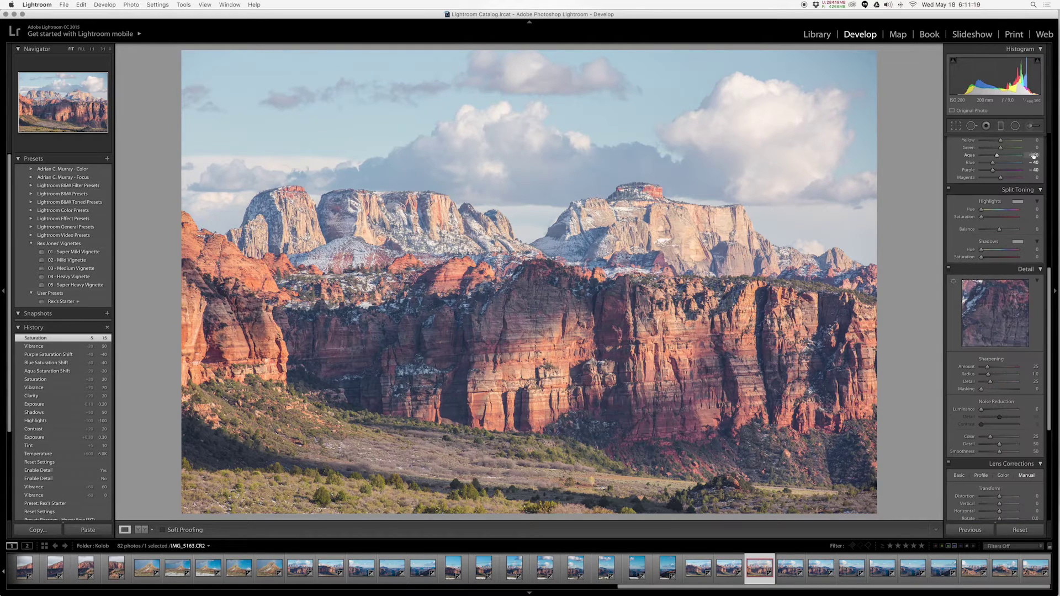
scroll(1013, 170, up, 3)
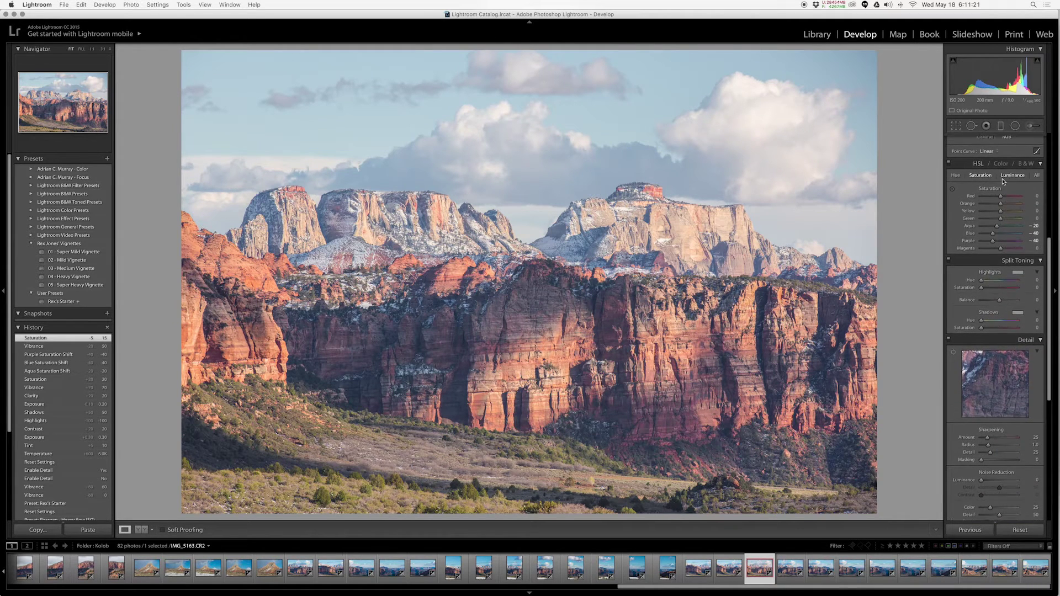
scroll(1011, 313, down, 4)
scroll(1011, 312, down, 1)
- Set Sharpening Amount 70, Radius 0.8, Detail 50 and Masking 10
click(1029, 343)
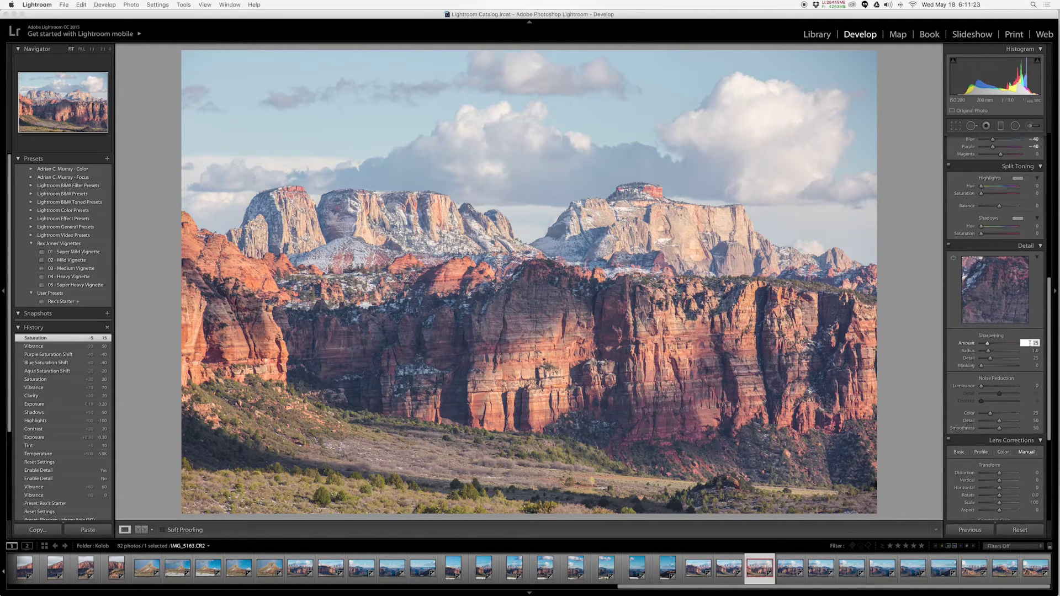
text(70)
key(Tab)
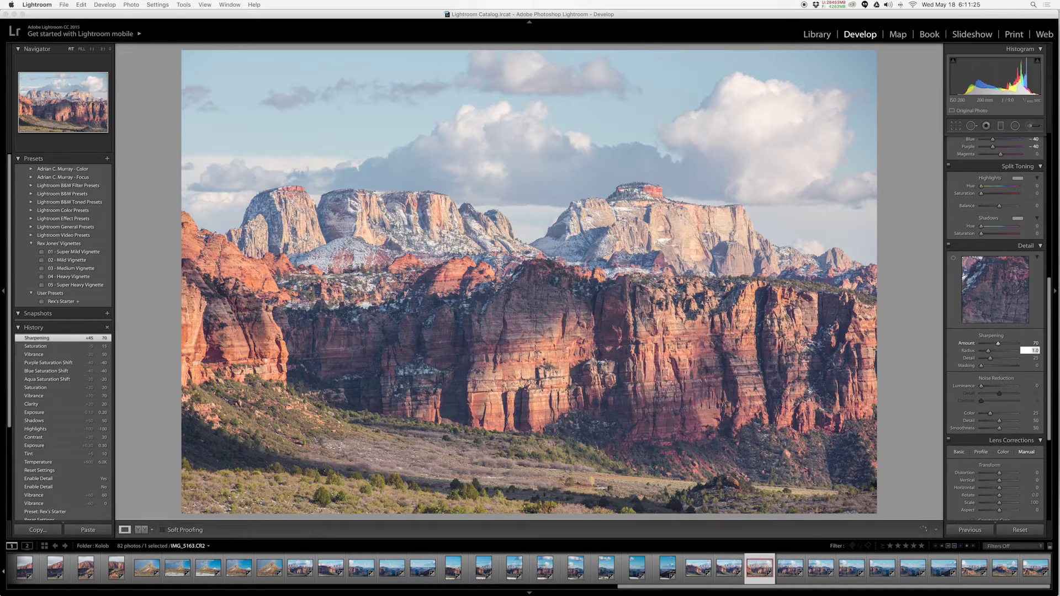
text(0.8)
key(Tab)
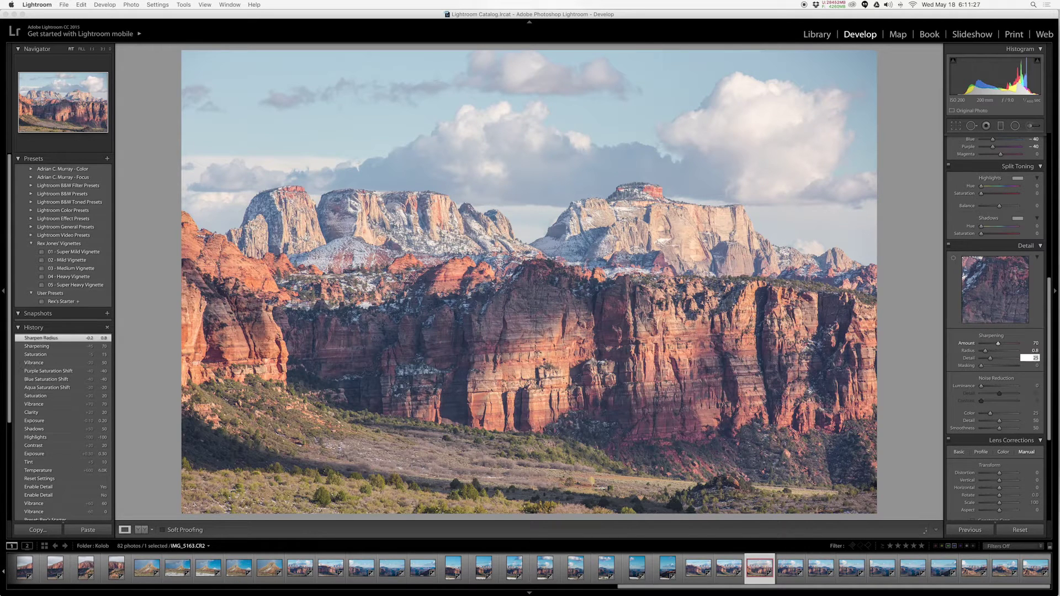
text(50)
key(Tab)
text(10)
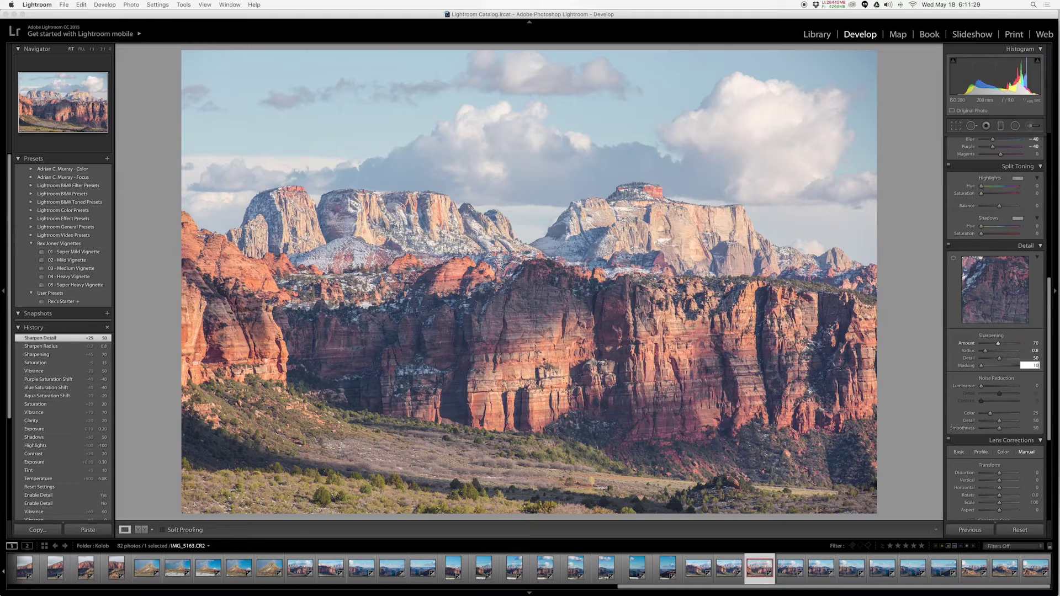
key(Tab)
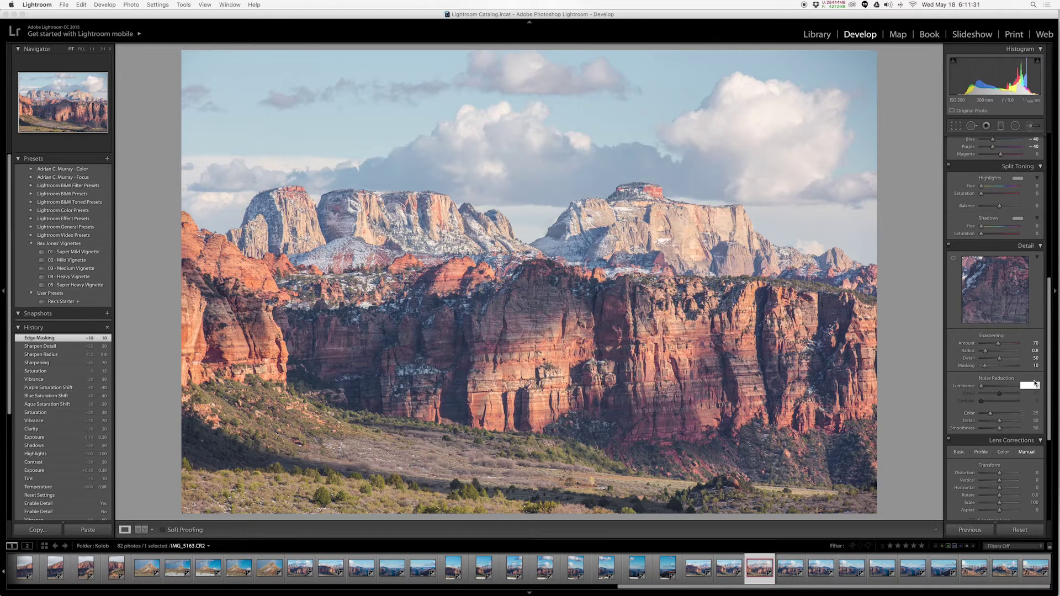
key(Return)
- Set Post-Crop Vignetting Amount -20, Midpoint 20 and Highlights 80
scroll(971, 373, down, 5)
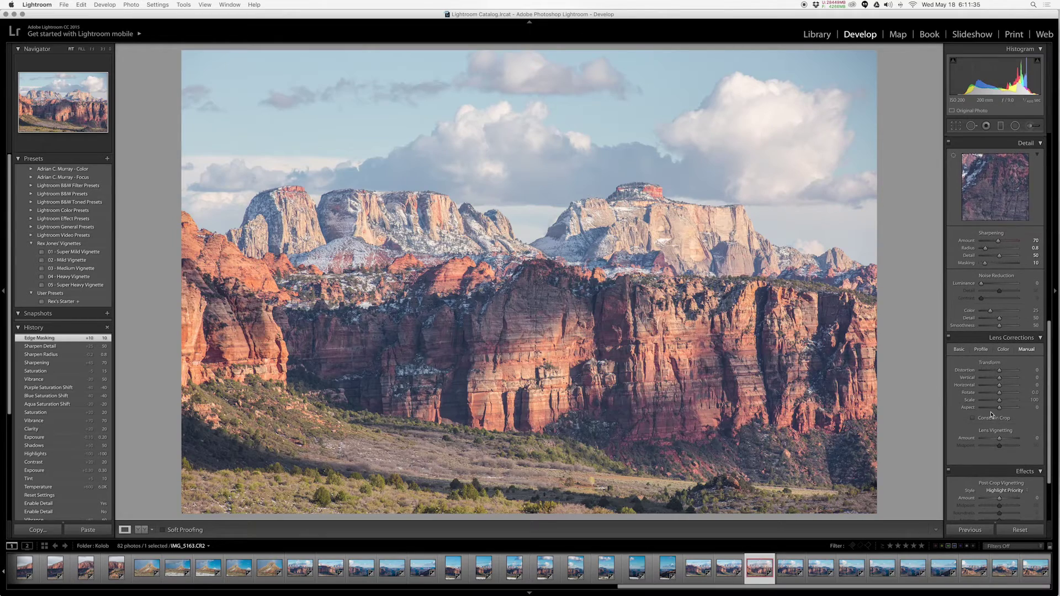
scroll(1020, 429, down, 3)
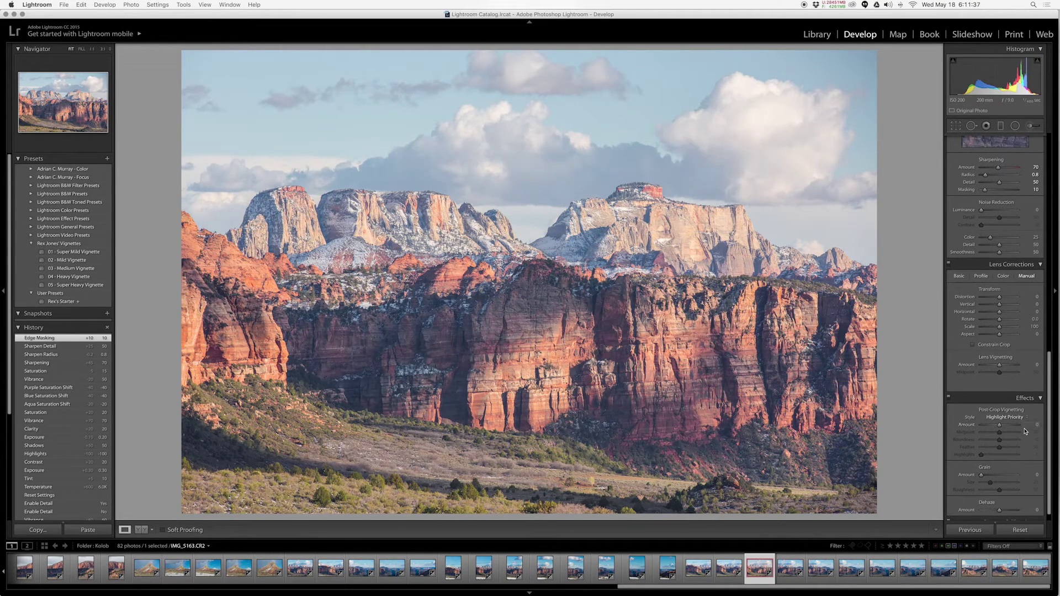
click(1030, 424)
text(-20)
key(Tab)
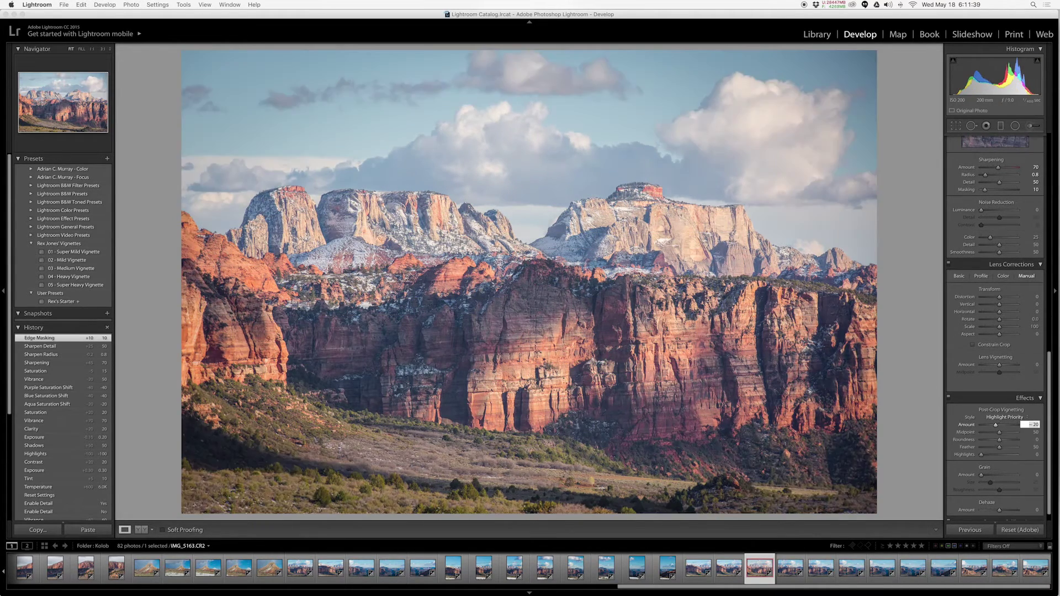
text(20)
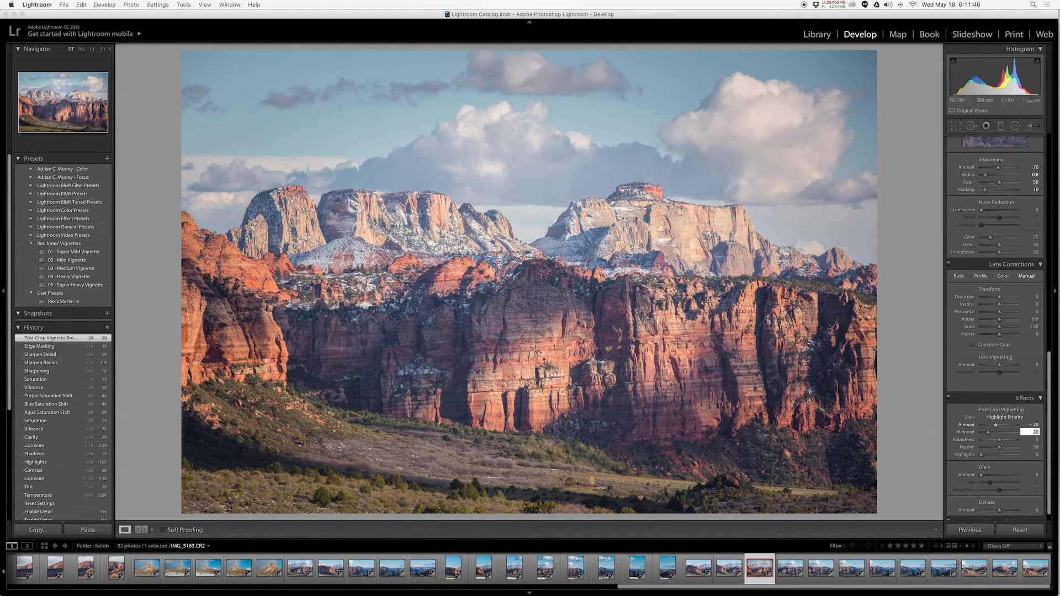
key(Tab)
key(Tab)
key(Tab)
text(30)
key(BackSpace)
key(BackSpace)
text(80)
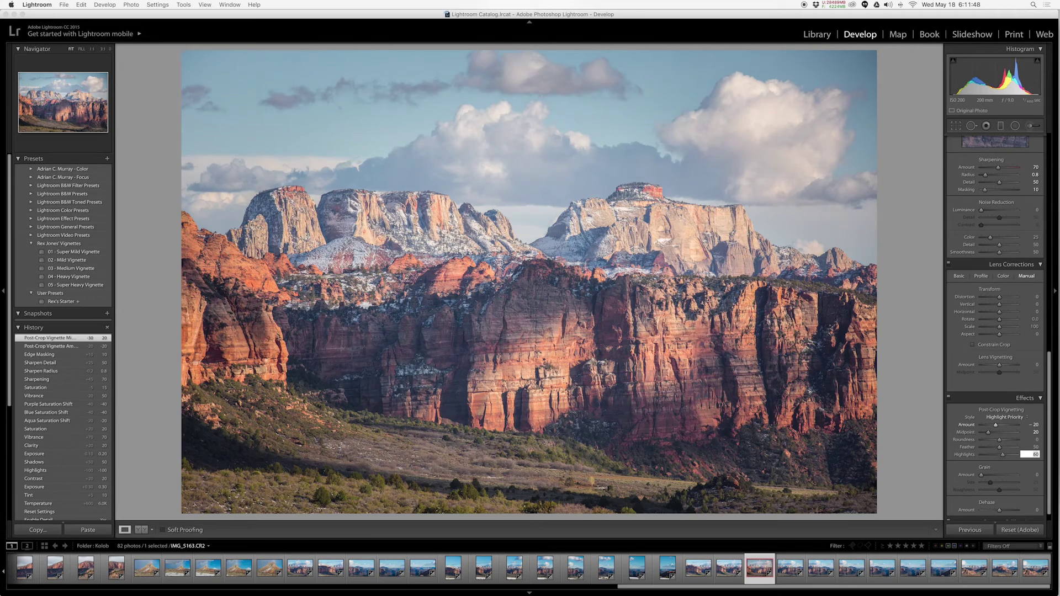
key(Return)
scroll(1029, 424, up, 10)
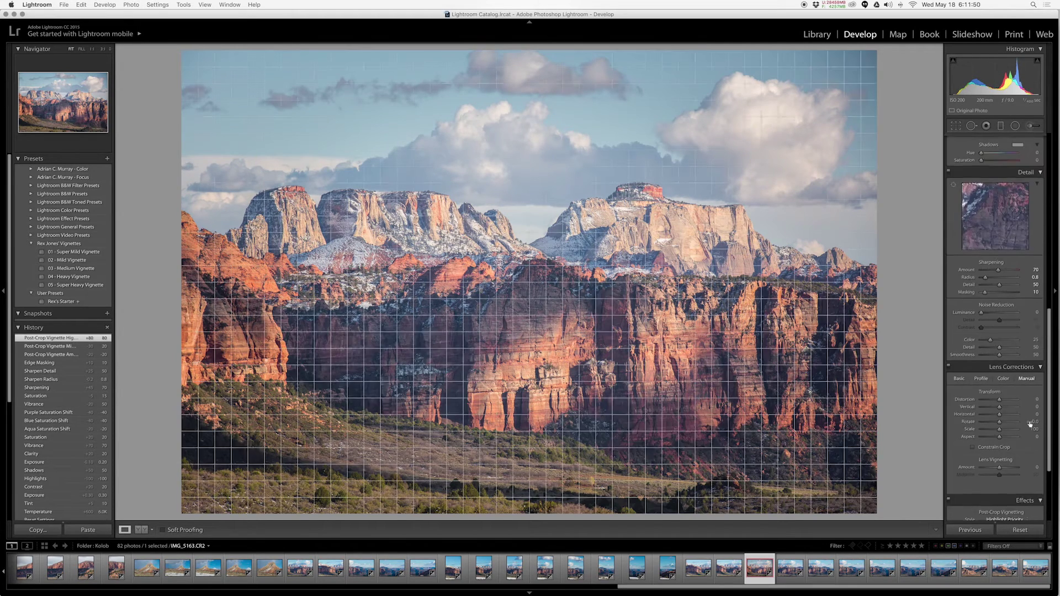
- Set HSL Blue saturation to -30 and Aqua saturation to 0
scroll(1029, 298, up, 1)
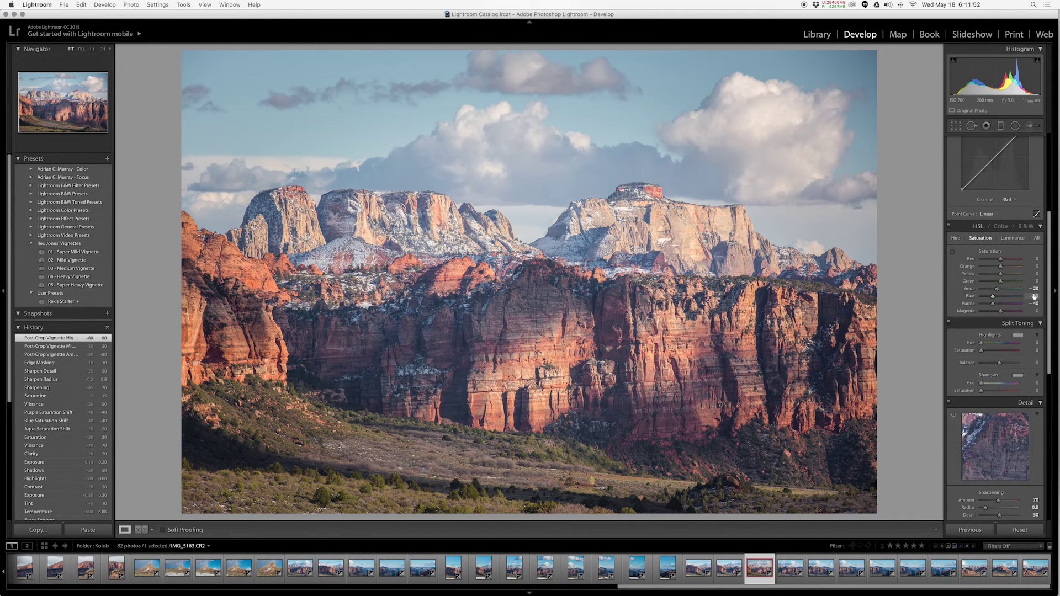
click(1034, 296)
text(-30)
key(shift+Tab)
text(0)
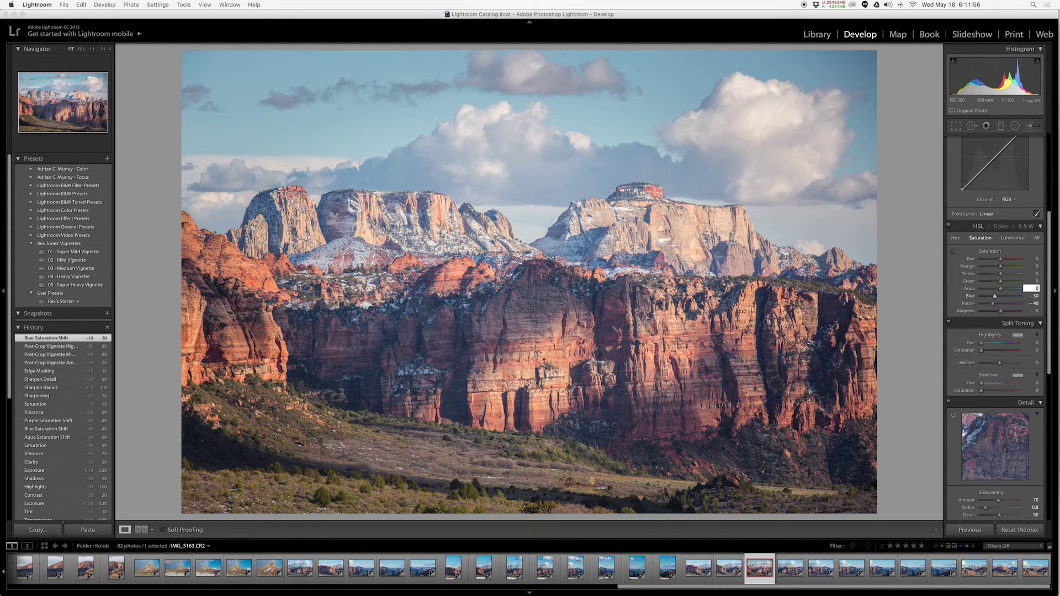
key(Return)
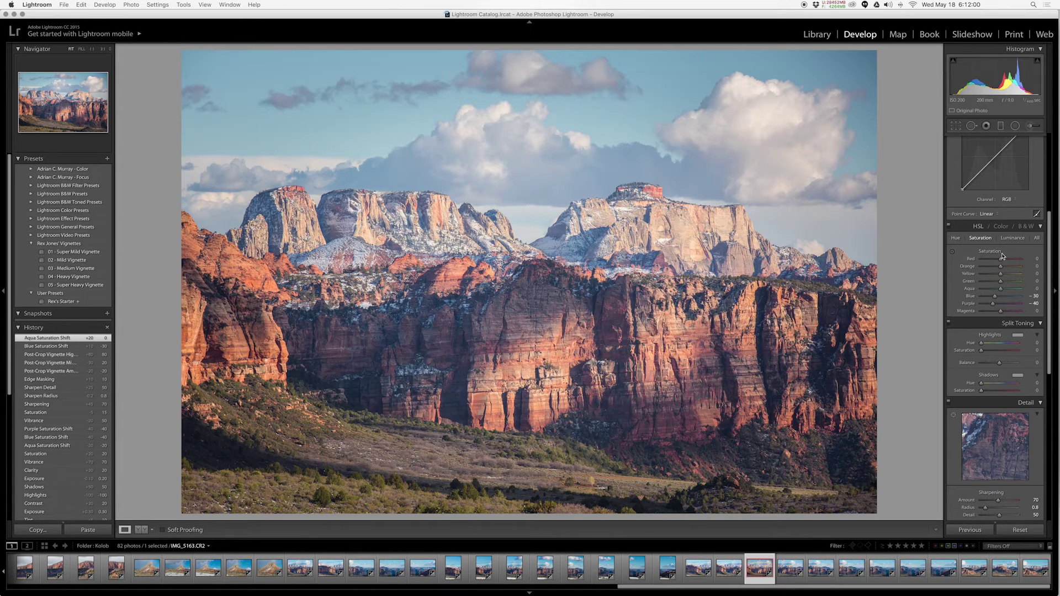
- Warm the white balance to Temperature 6,400 with Tint +14
scroll(1029, 176, up, 5)
click(1027, 176)
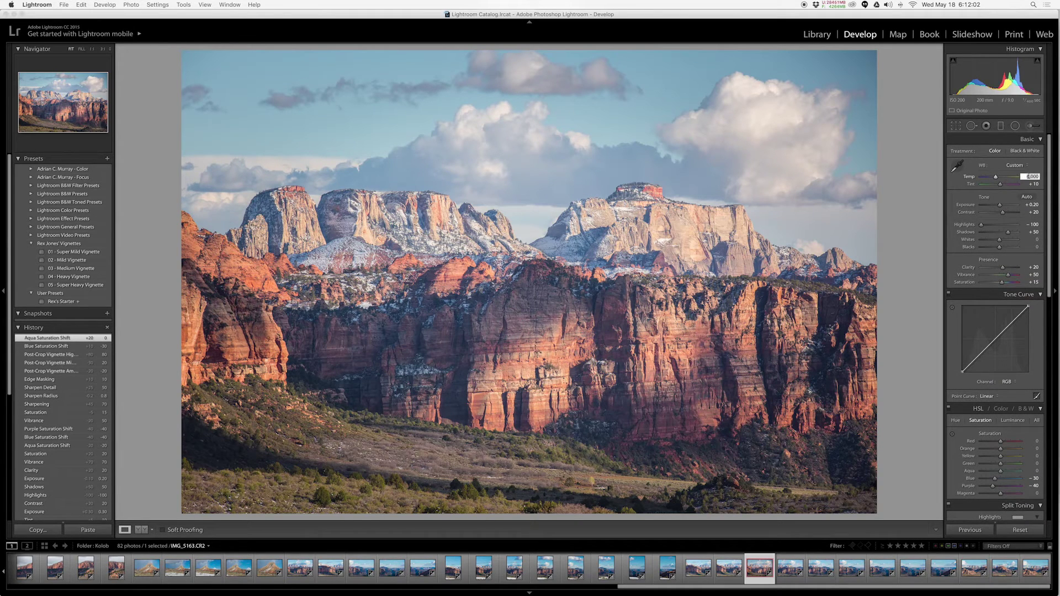
text(5800)
key(Tab)
text(20)
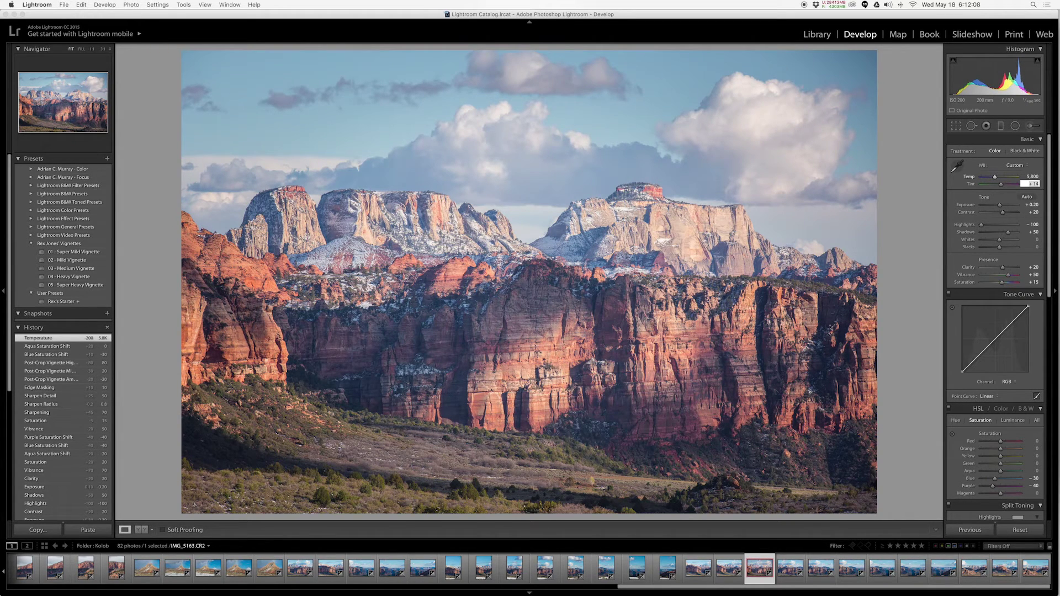
key(shift+Tab)
text(6000)
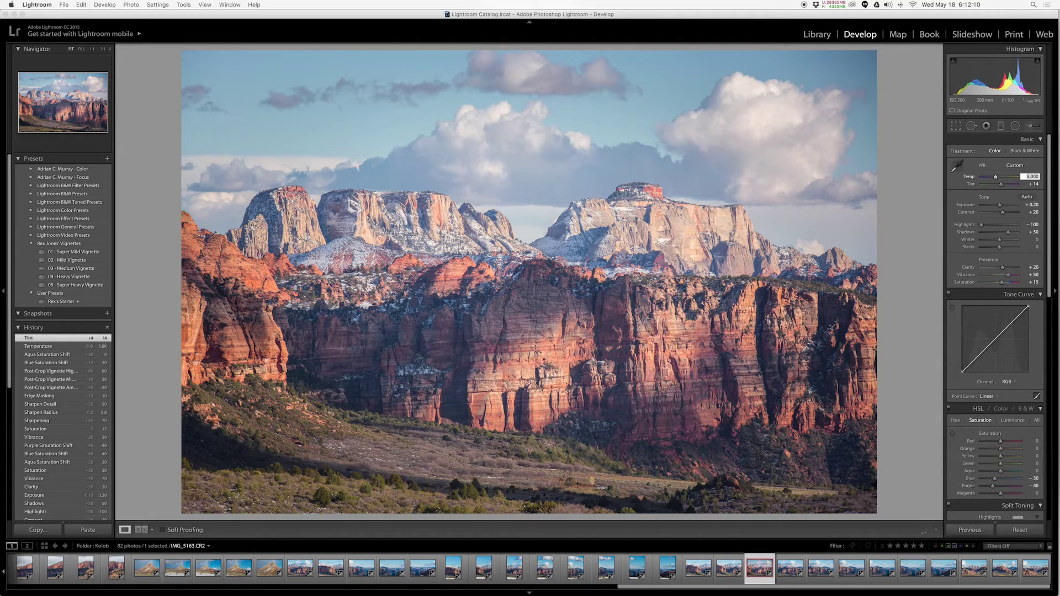
text(6400)
key(Return)
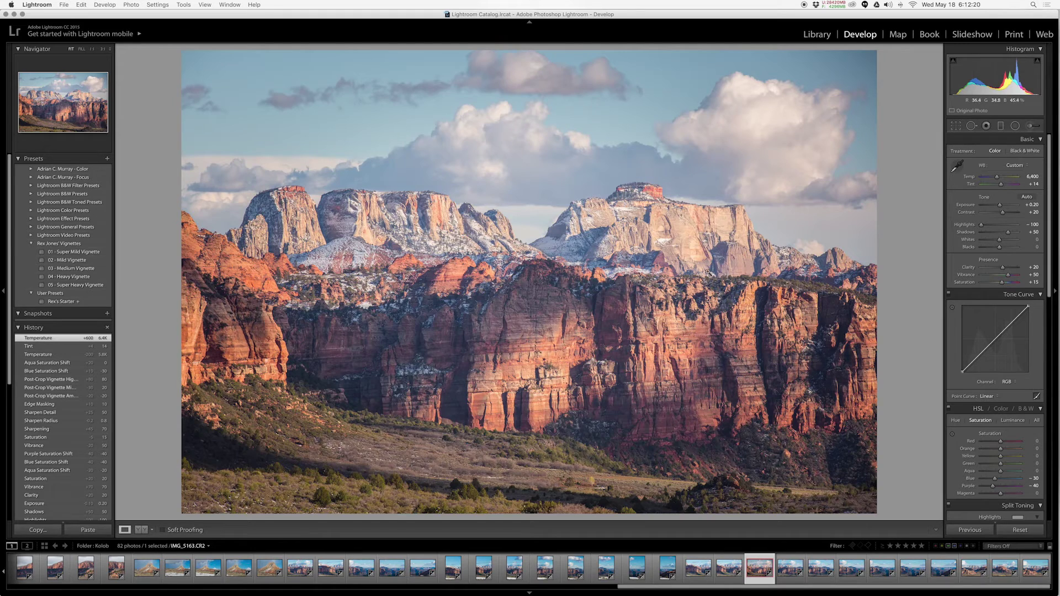
click(107, 159)
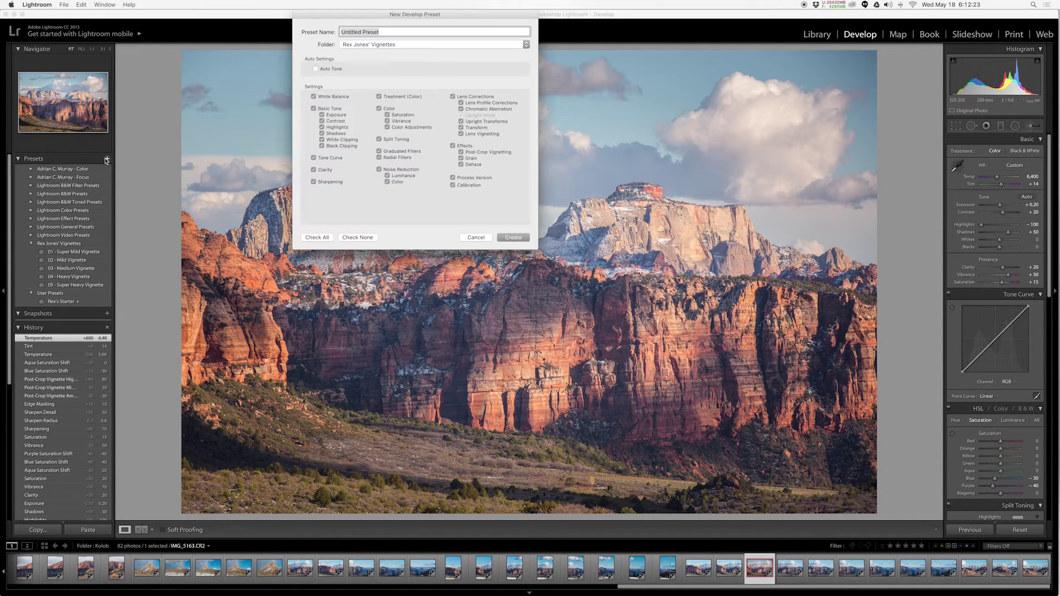
- Uncheck all settings except Process Version, choose User Presets, and name the preset 'Kolob Canyon'
click(357, 238)
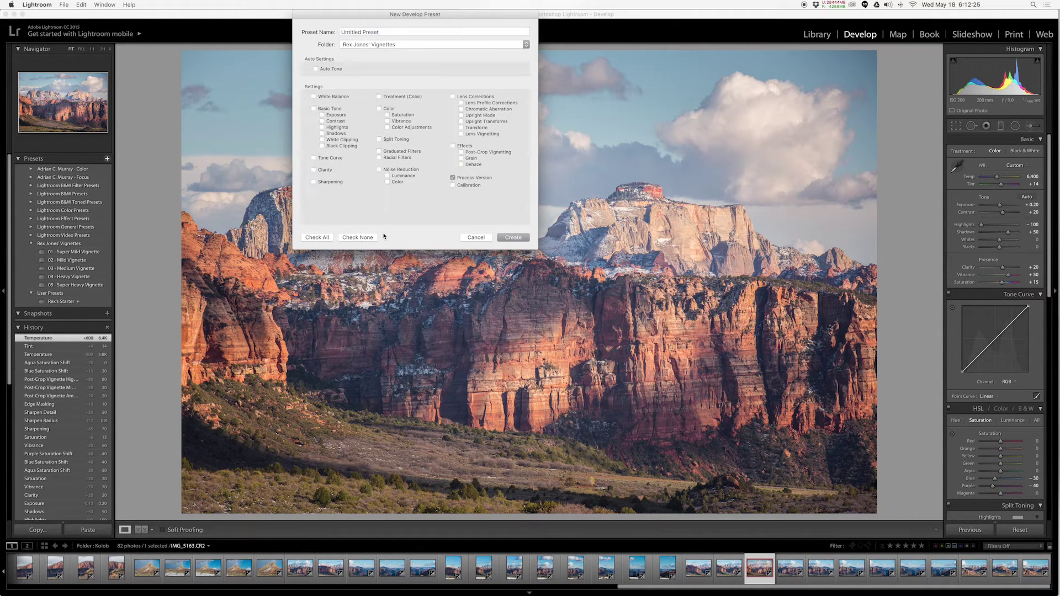
click(364, 45)
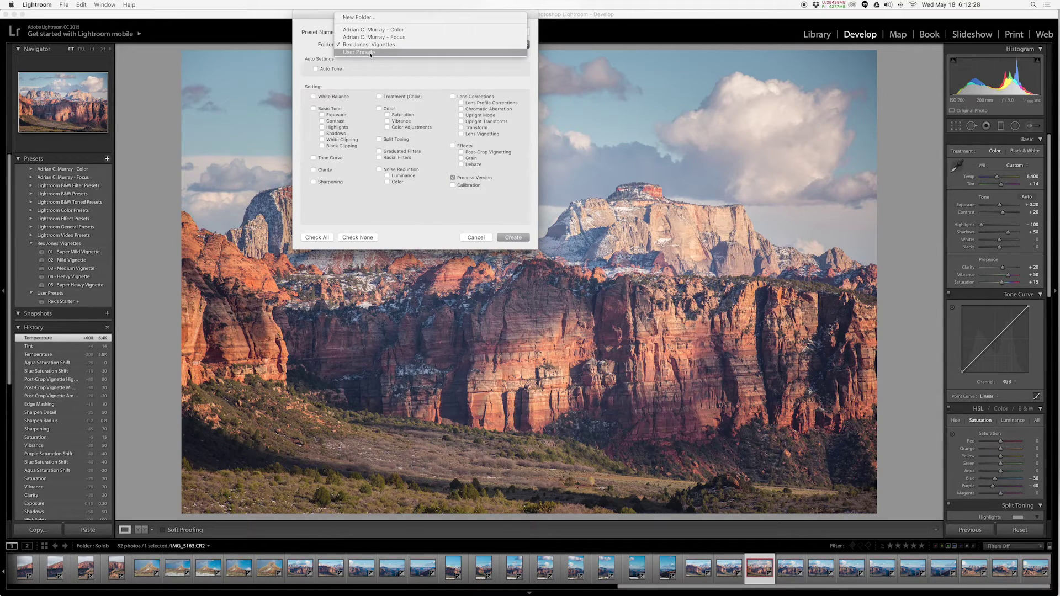
click(369, 53)
click(356, 44)
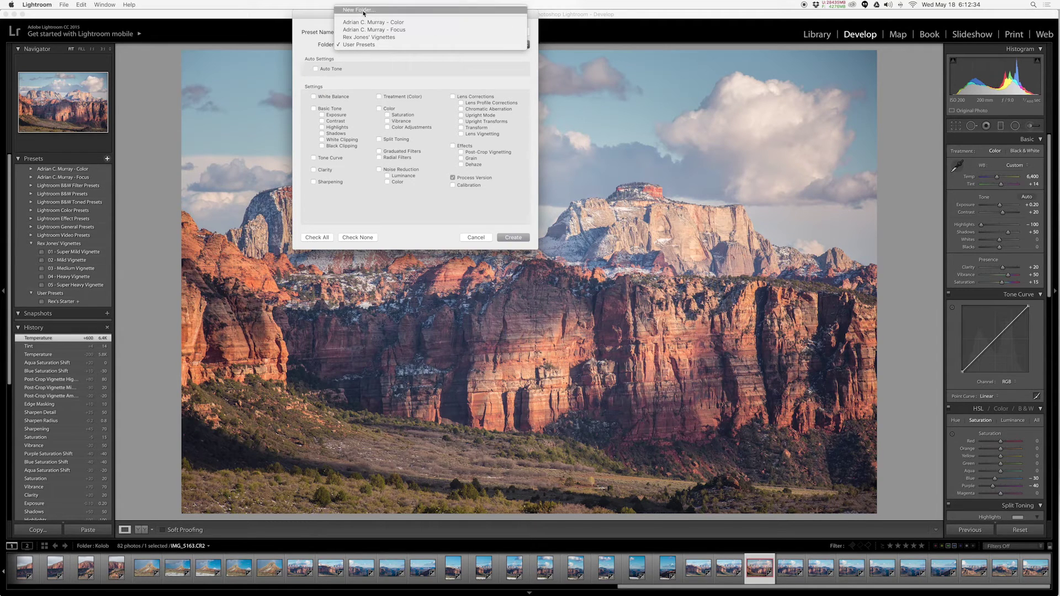
click(318, 21)
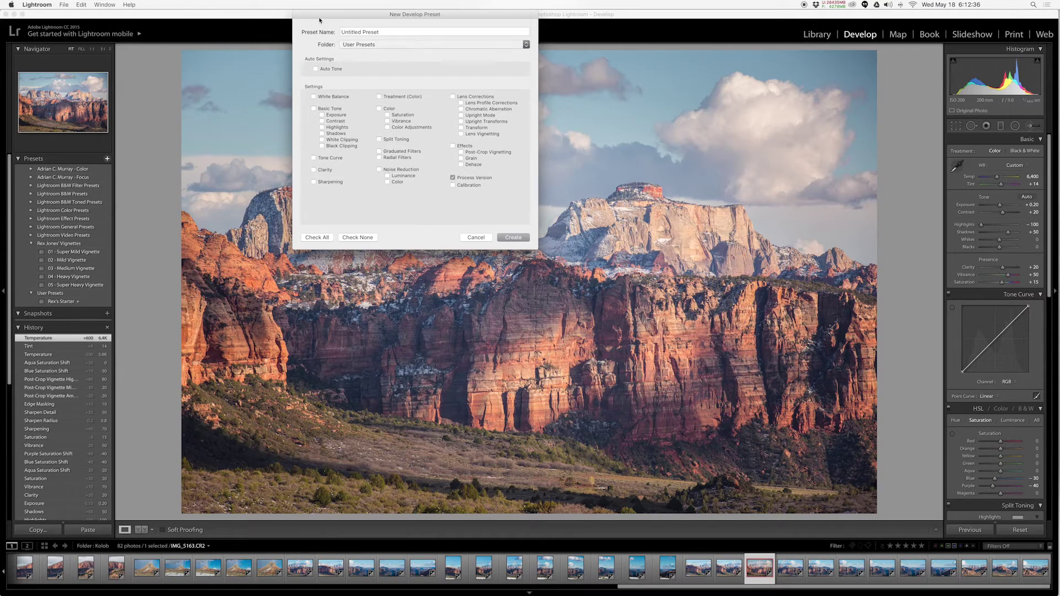
triple_click(359, 31)
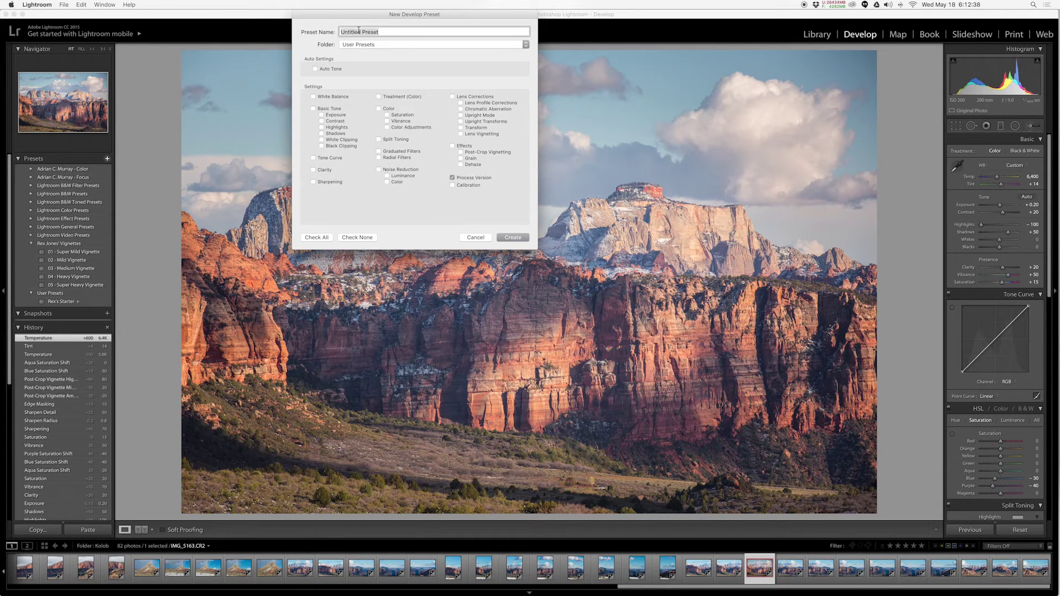
text(Kolob Canyon)
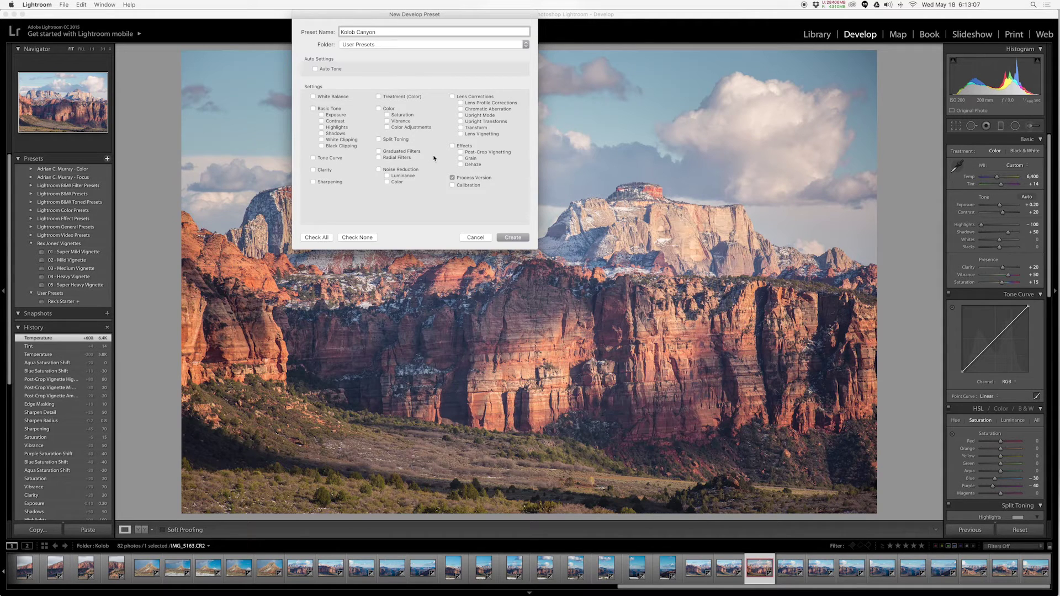
- Include white balance, basic tone, clarity, treatment and color in the Kolob Canyon preset
click(327, 97)
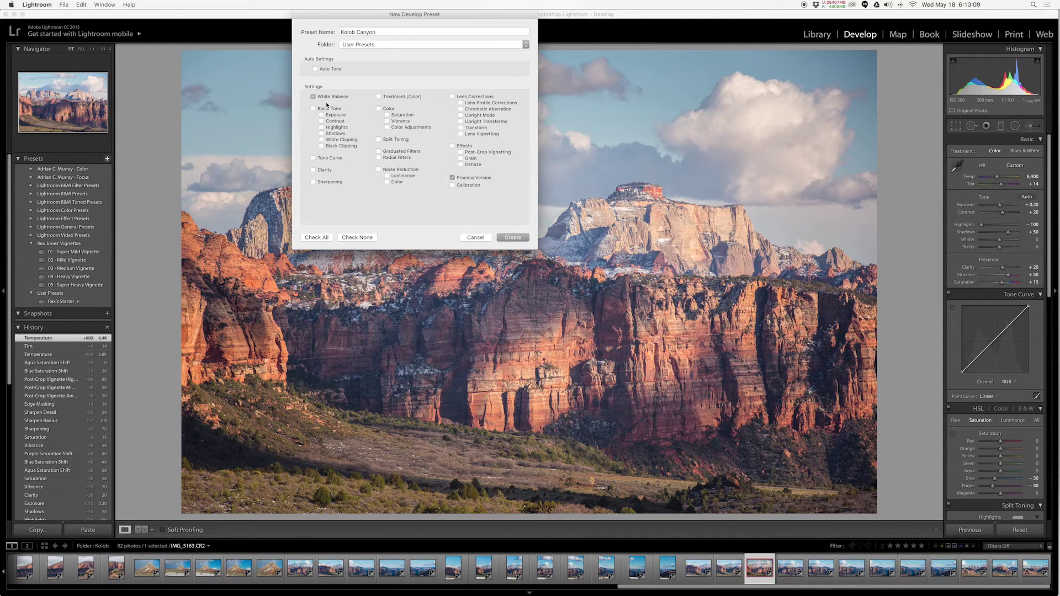
click(328, 109)
click(323, 171)
click(402, 98)
click(390, 109)
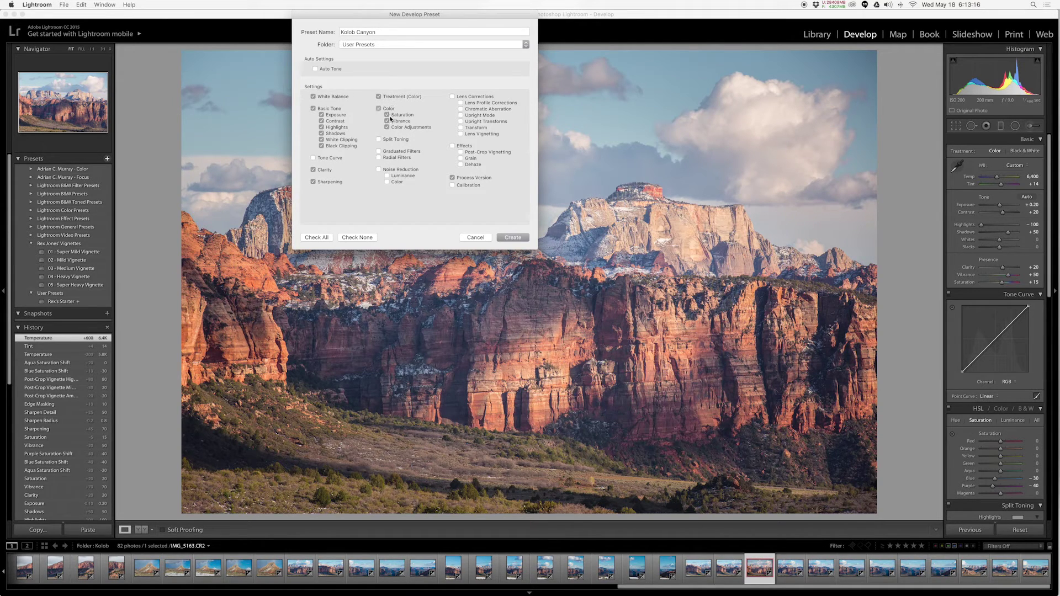
- Add noise reduction, lens corrections and effects, create the preset, and select IMG_5165
click(399, 170)
click(476, 97)
click(463, 146)
click(514, 237)
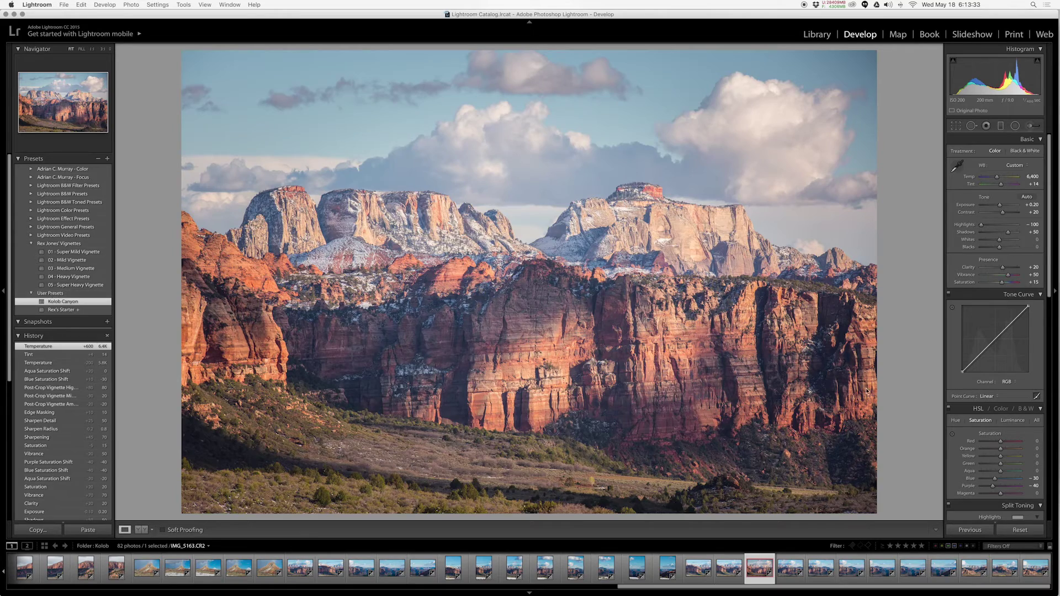
click(820, 572)
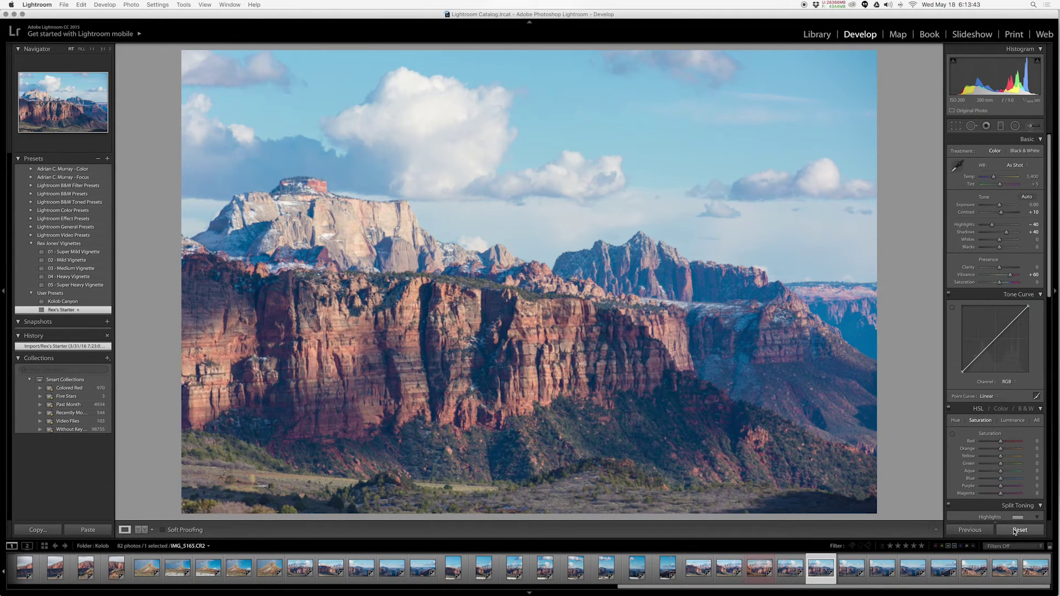
- Reset IMG_5165's develop settings and apply the Kolob Canyon user preset
click(1014, 531)
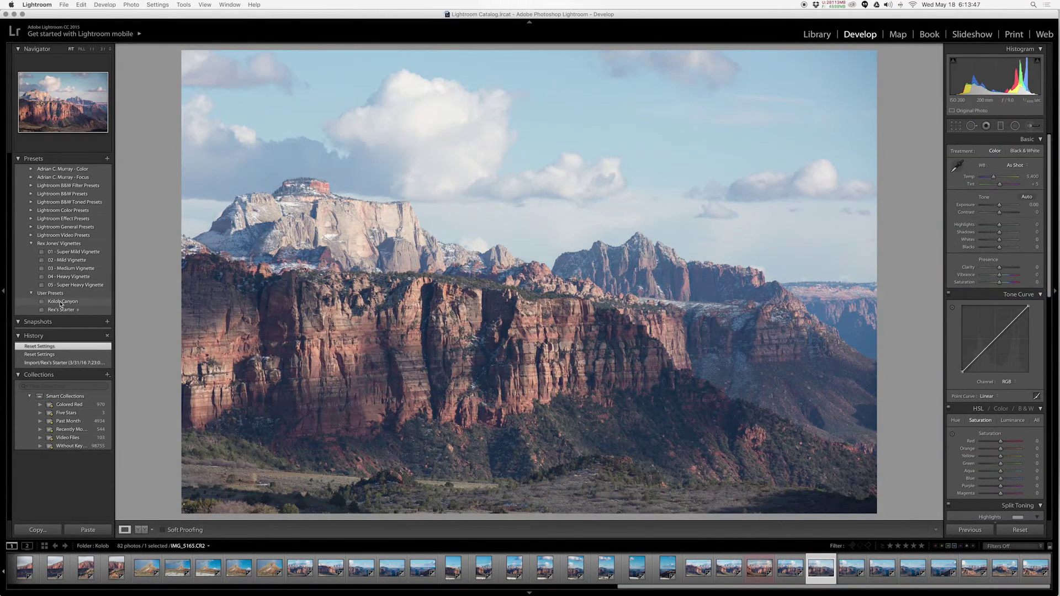
click(61, 302)
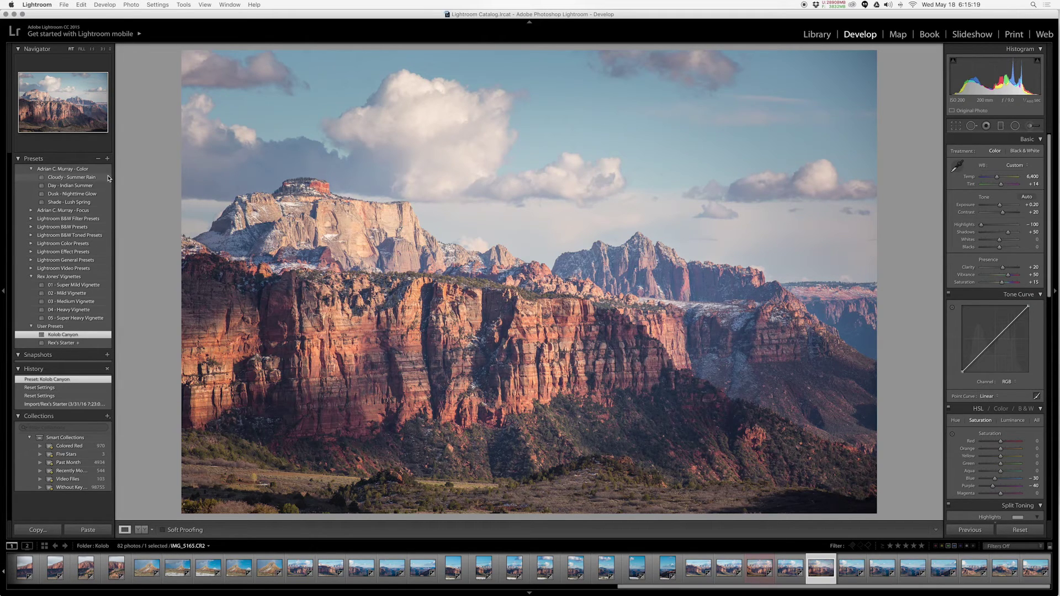
key(super+Tab)
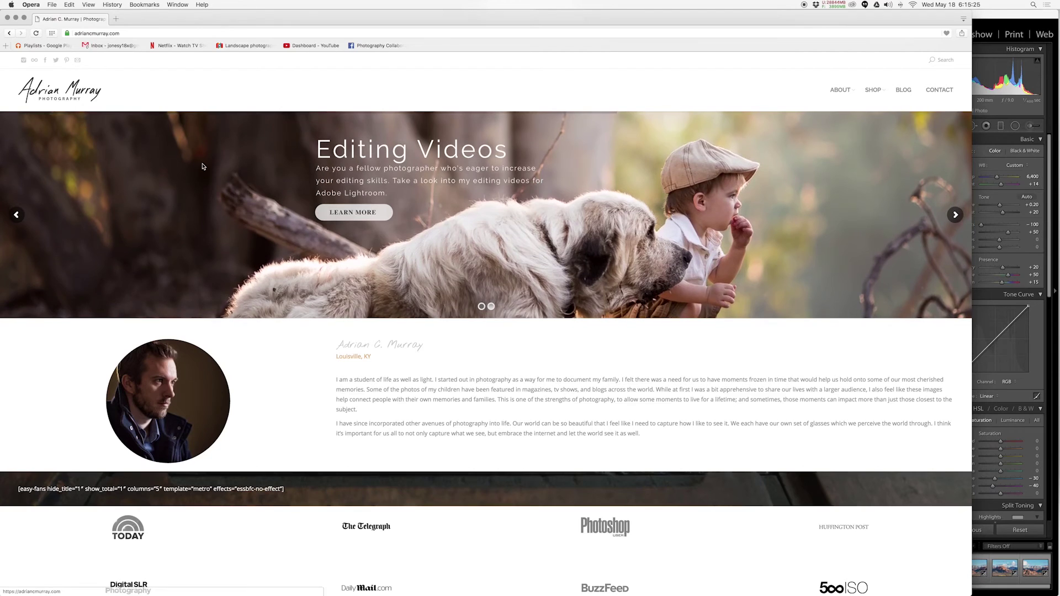
- View the website's Resources page and slide its before/after comparison, then return to Lightroom
scroll(293, 237, down, 1)
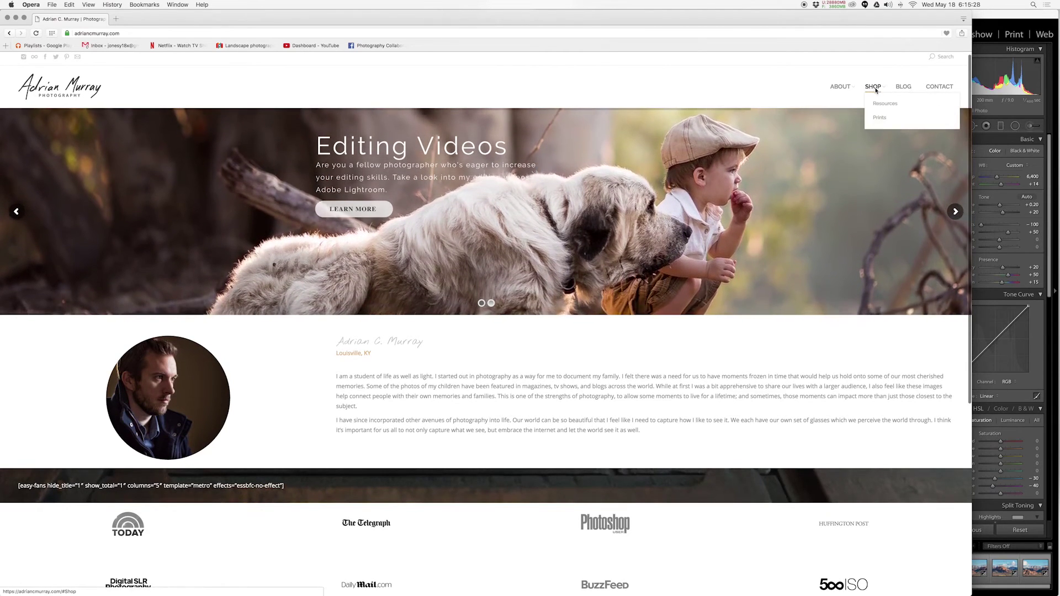
click(885, 104)
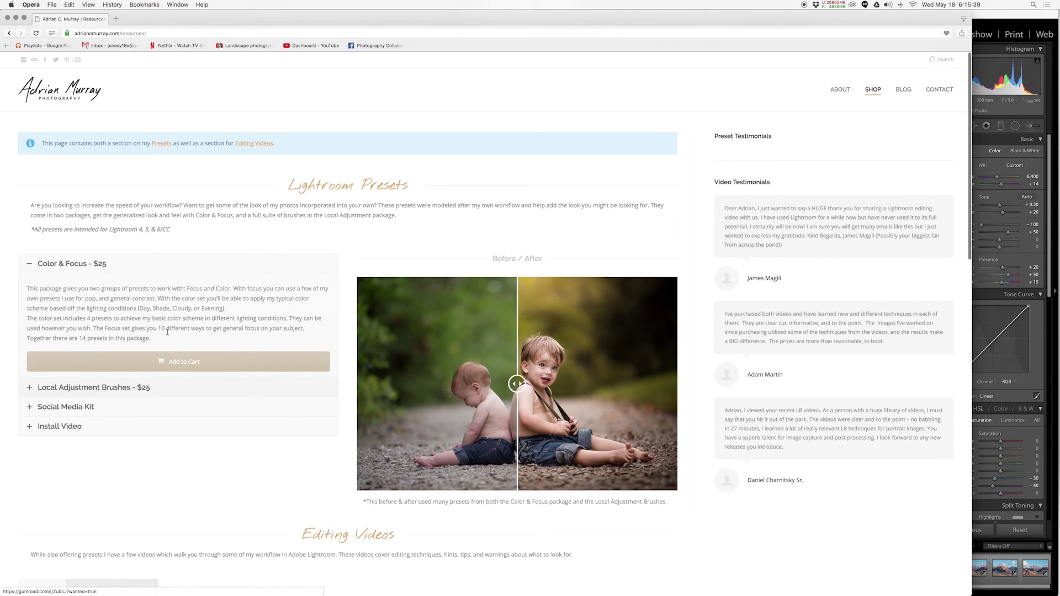
drag(517, 385, 580, 385)
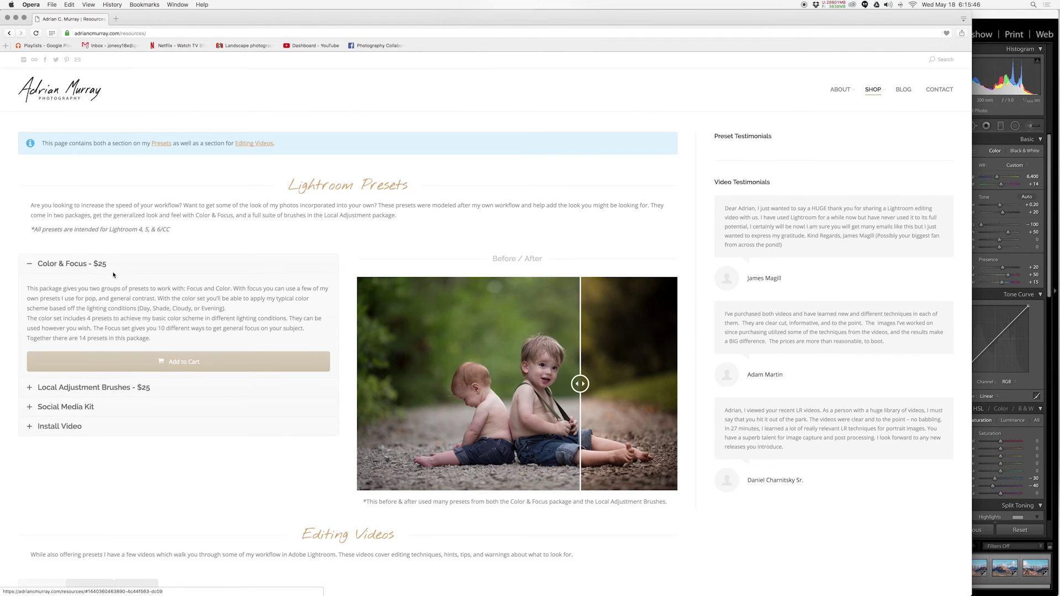
key(super+Tab)
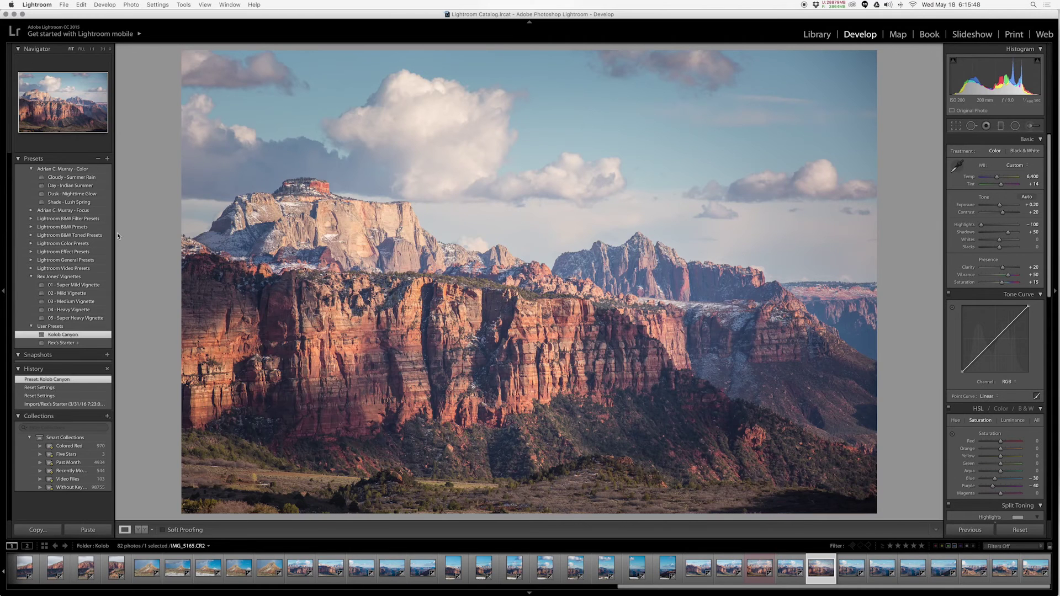
- Collapse and re-expand the Color preset folder, then expand the Focus preset folder
click(37, 170)
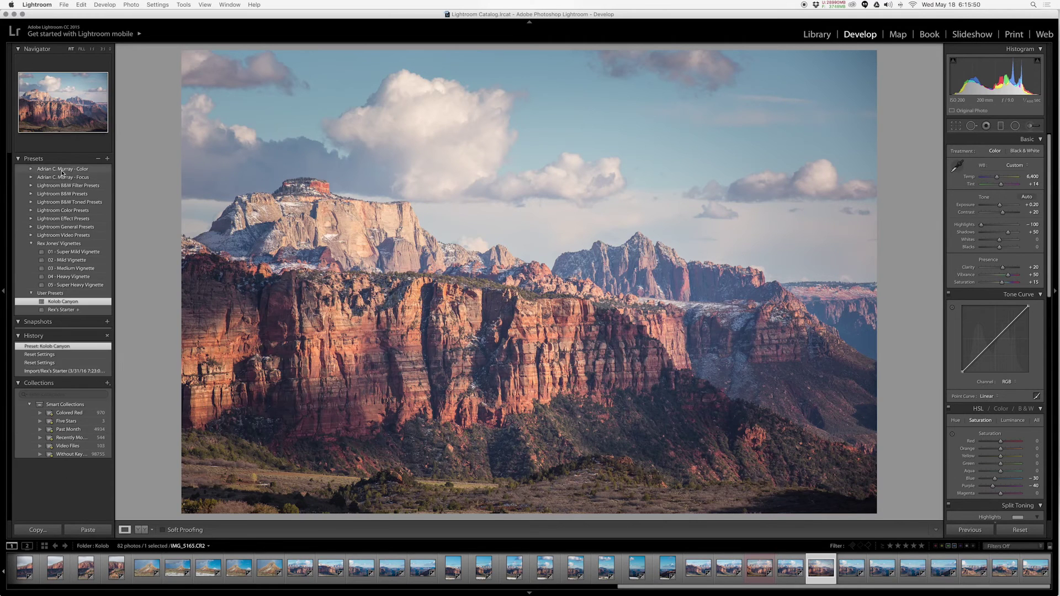
click(32, 168)
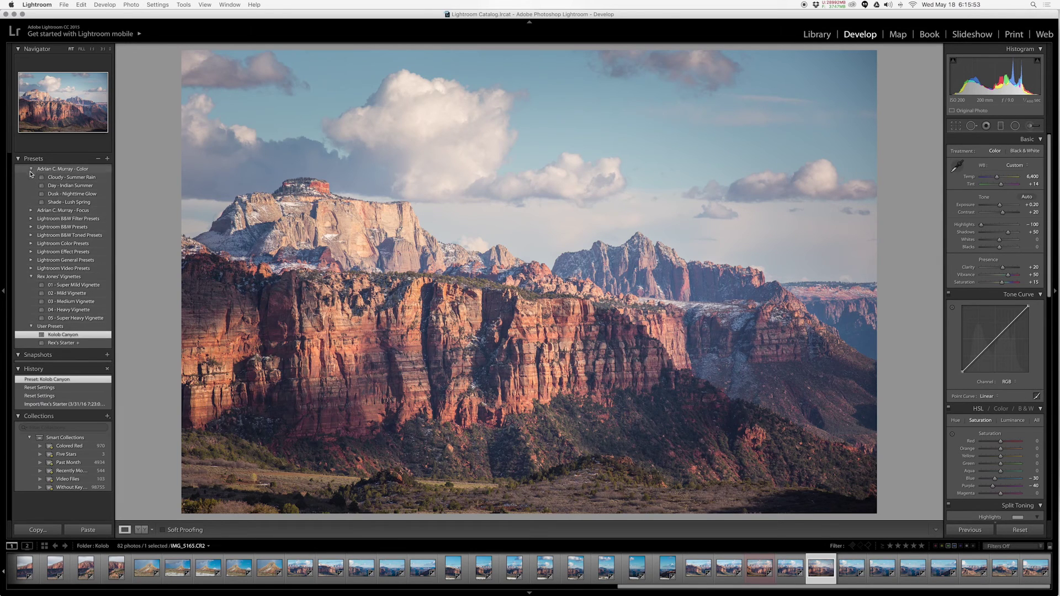
click(31, 211)
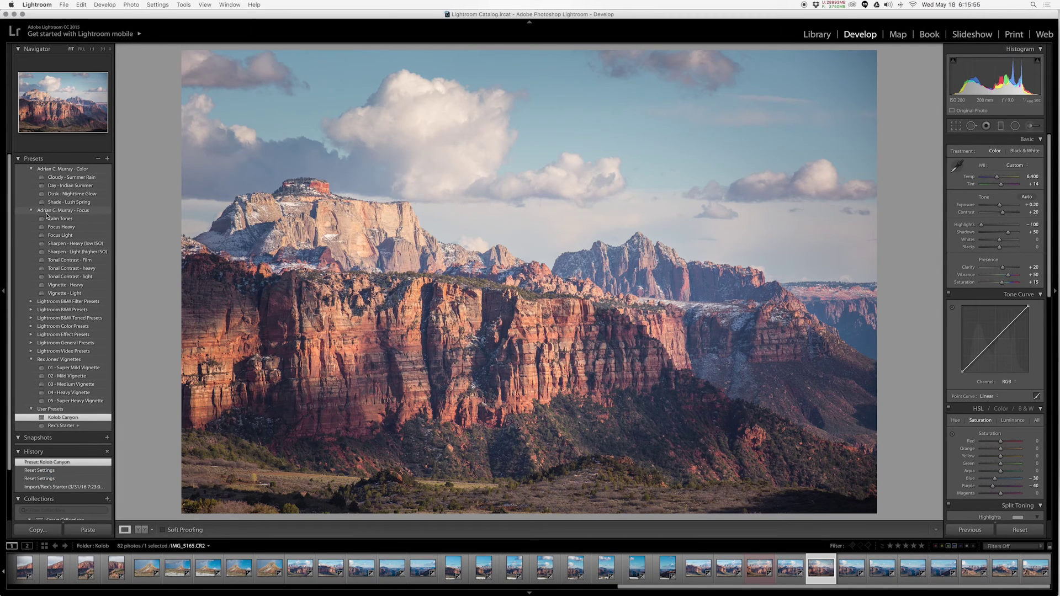